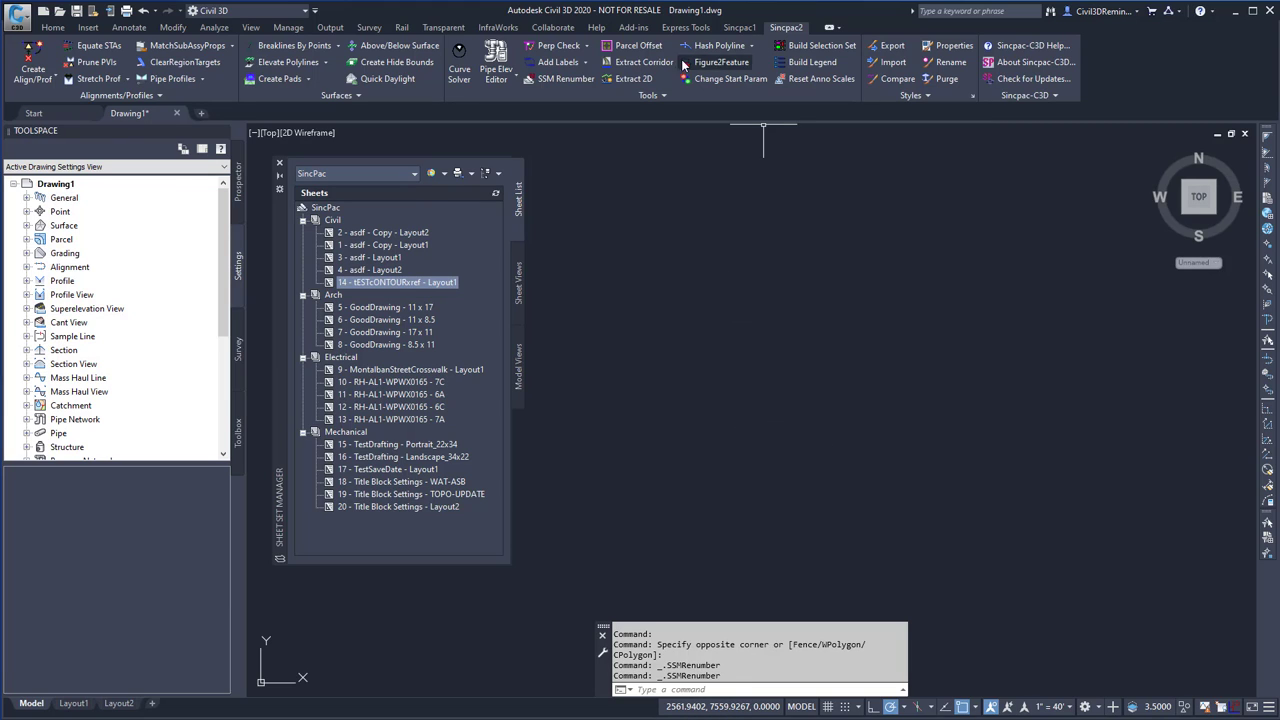
Renumber the SincPac sheet set using the Sheet number property with a starting number of 1
click(582, 84)
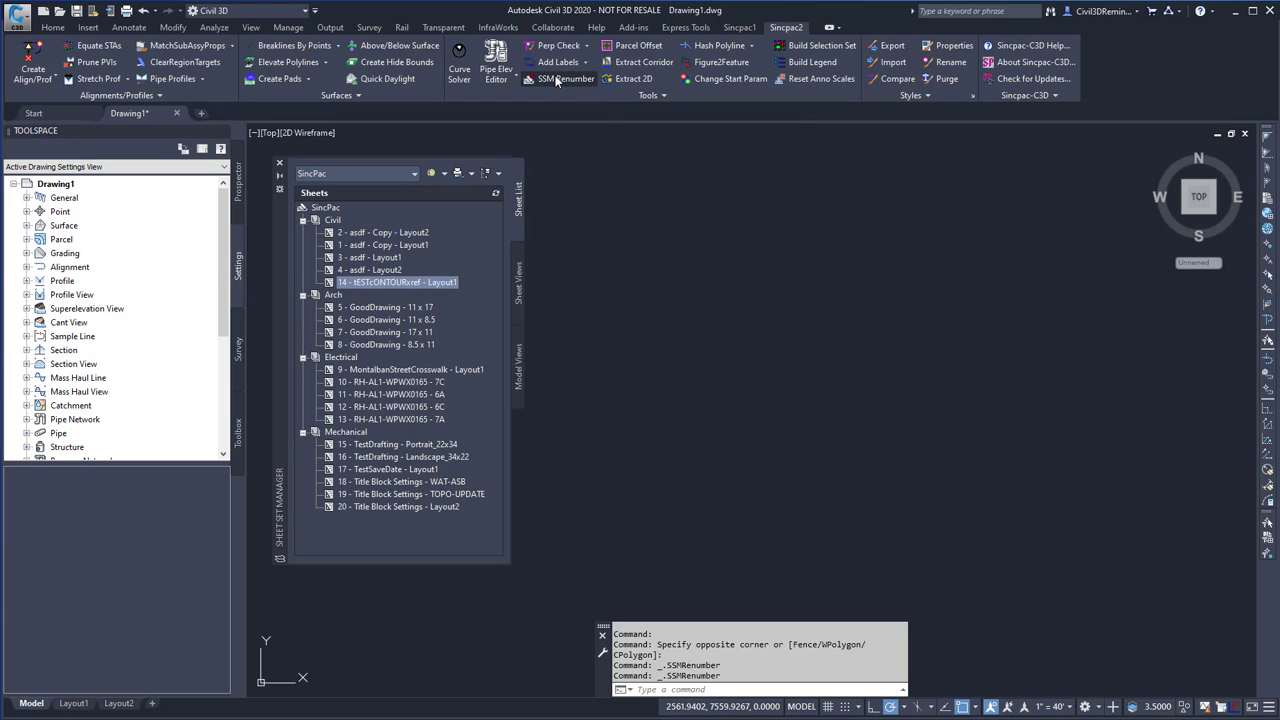
drag(404, 39, 935, 190)
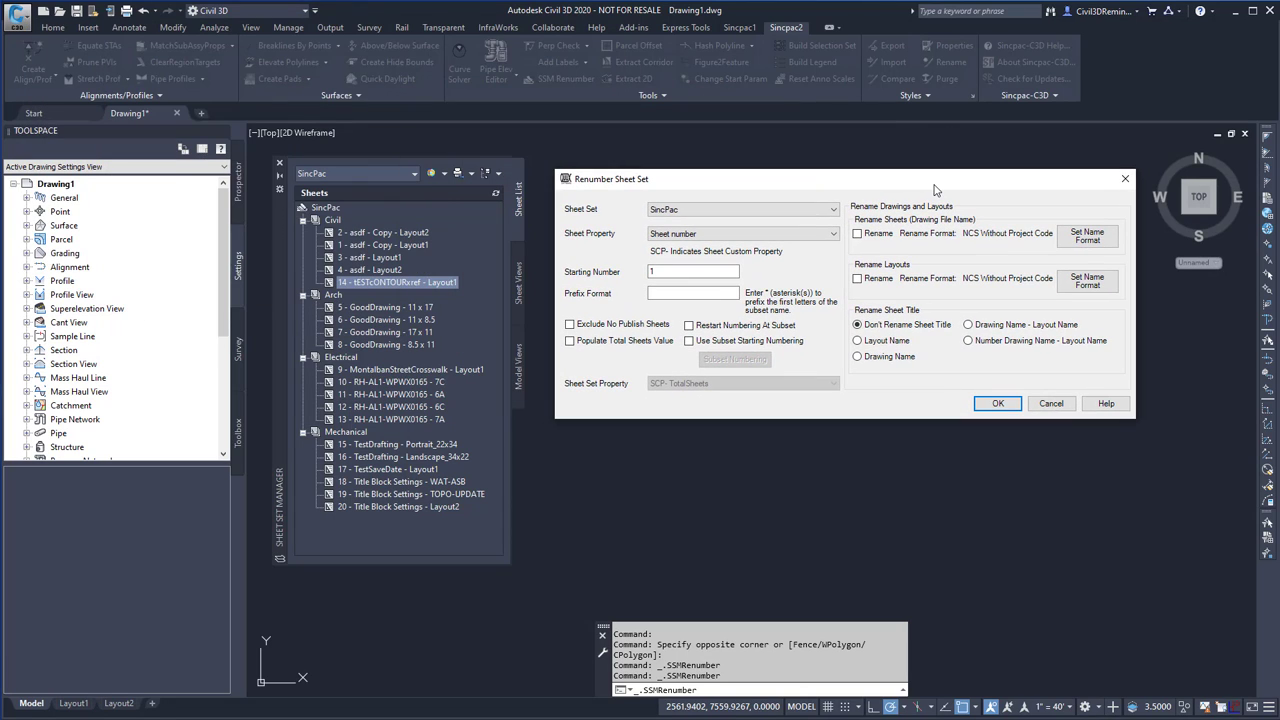
click(777, 210)
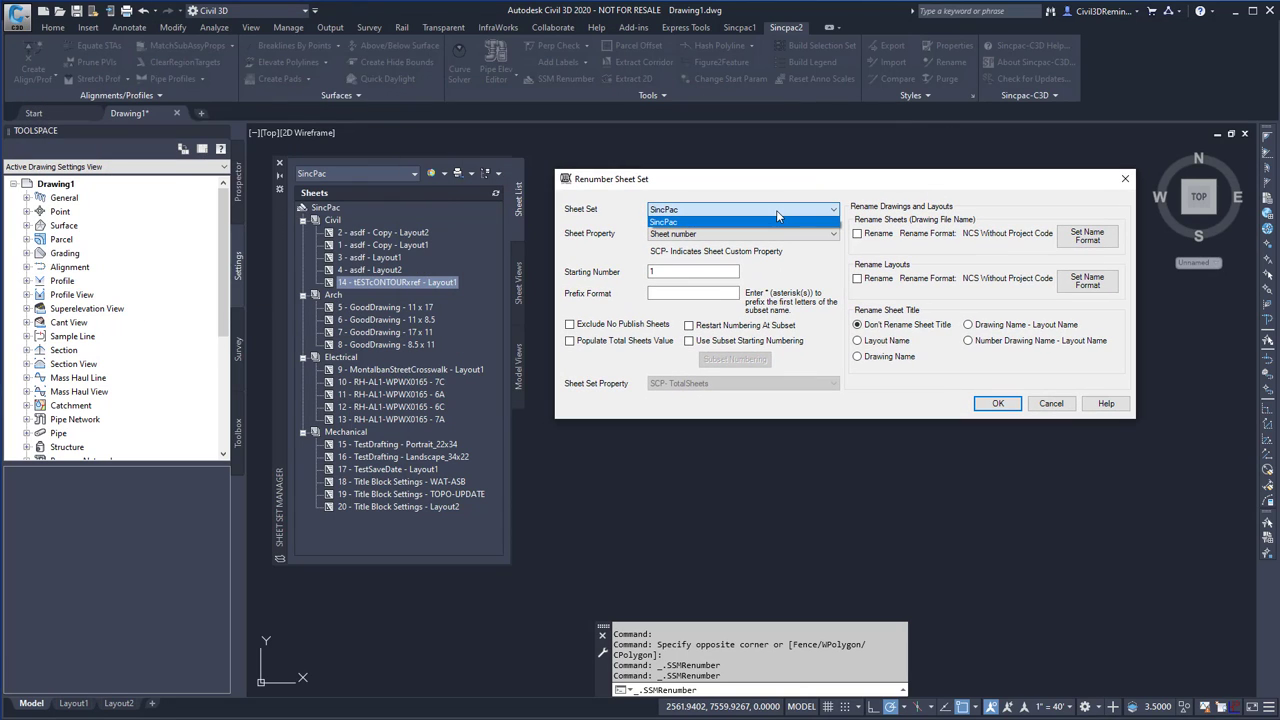
click(777, 213)
click(751, 234)
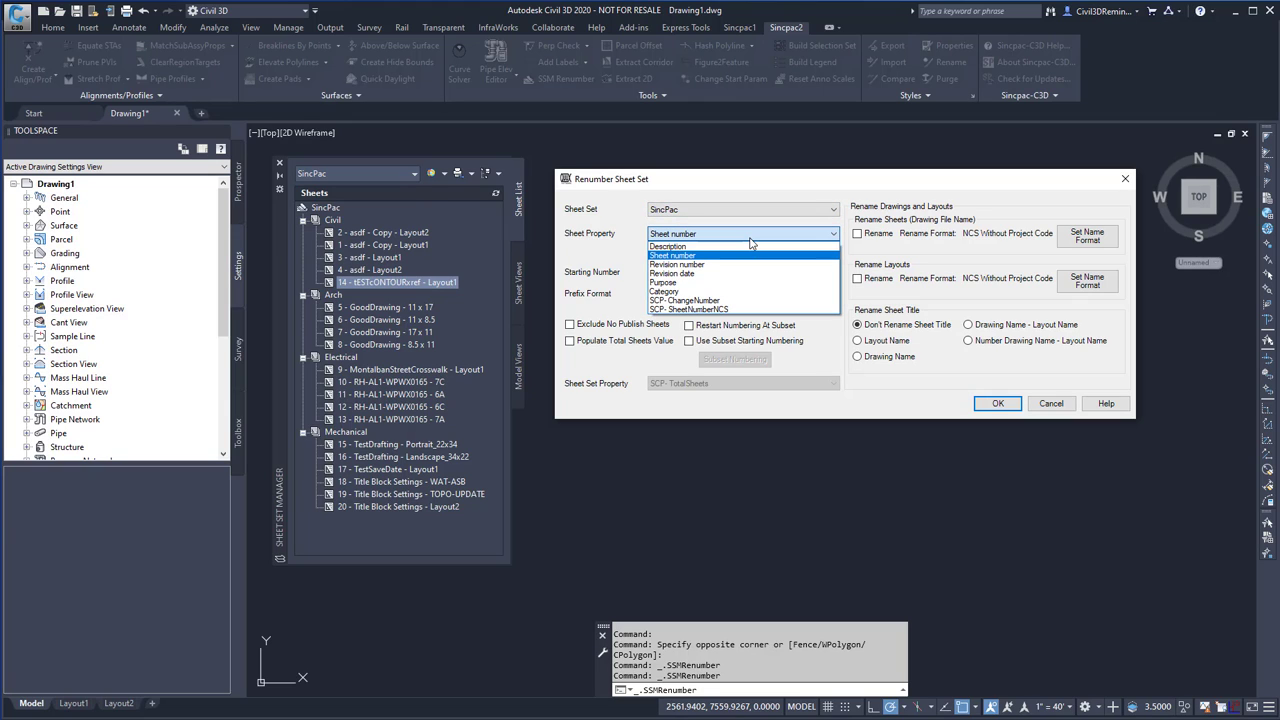
click(751, 240)
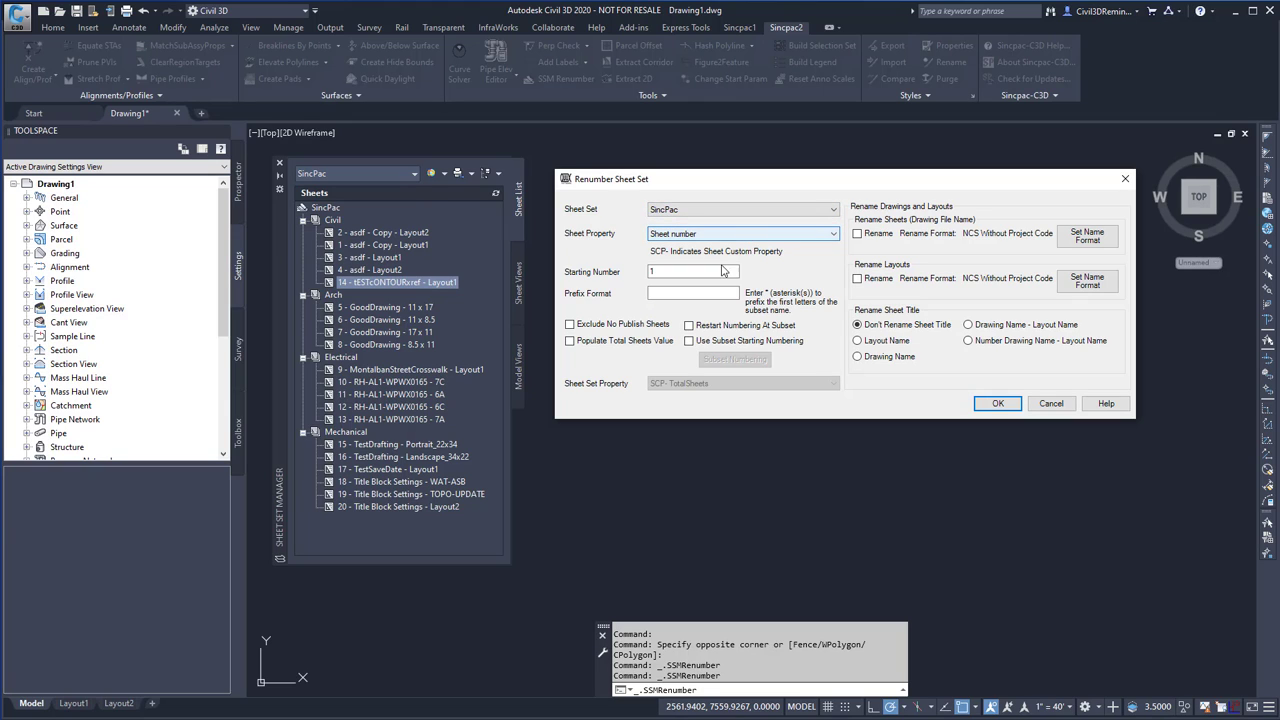
drag(670, 271, 632, 276)
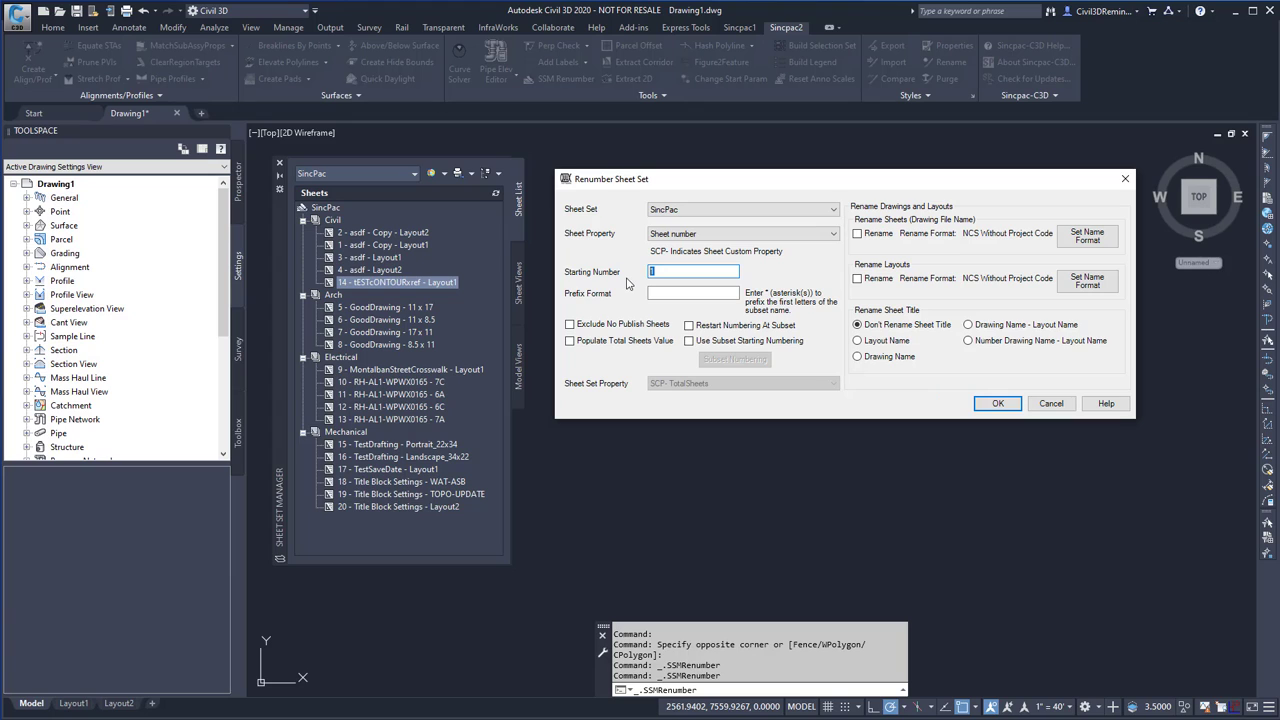
click(988, 404)
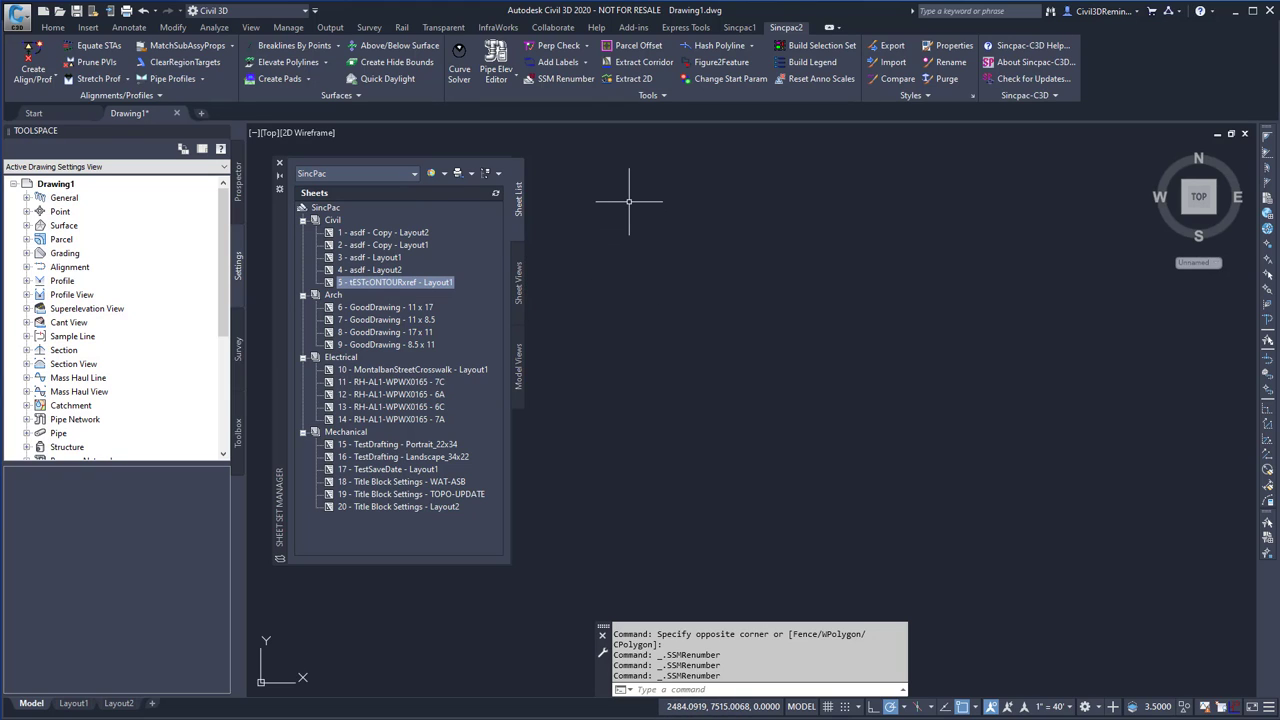
Renumber the sheet set from starting number 10 with the prefix format *-
click(561, 76)
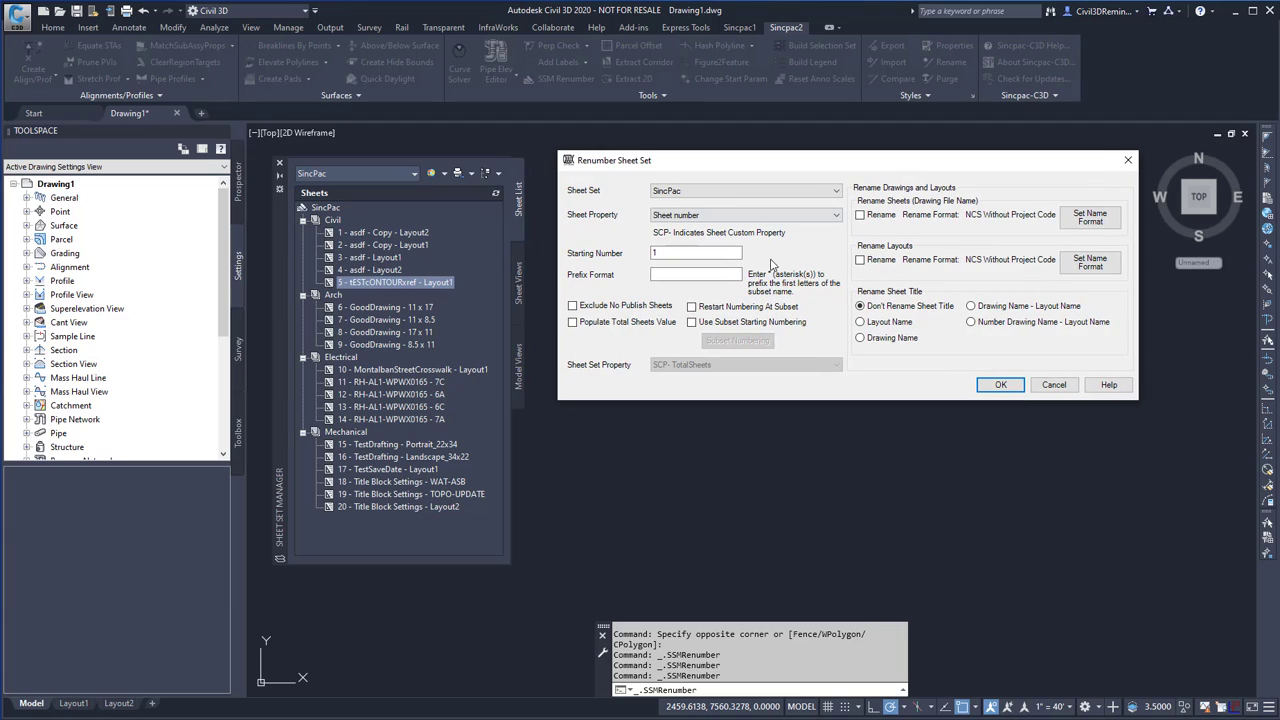
click(662, 273)
double_click(660, 252)
text(10)
click(672, 272)
click(1001, 386)
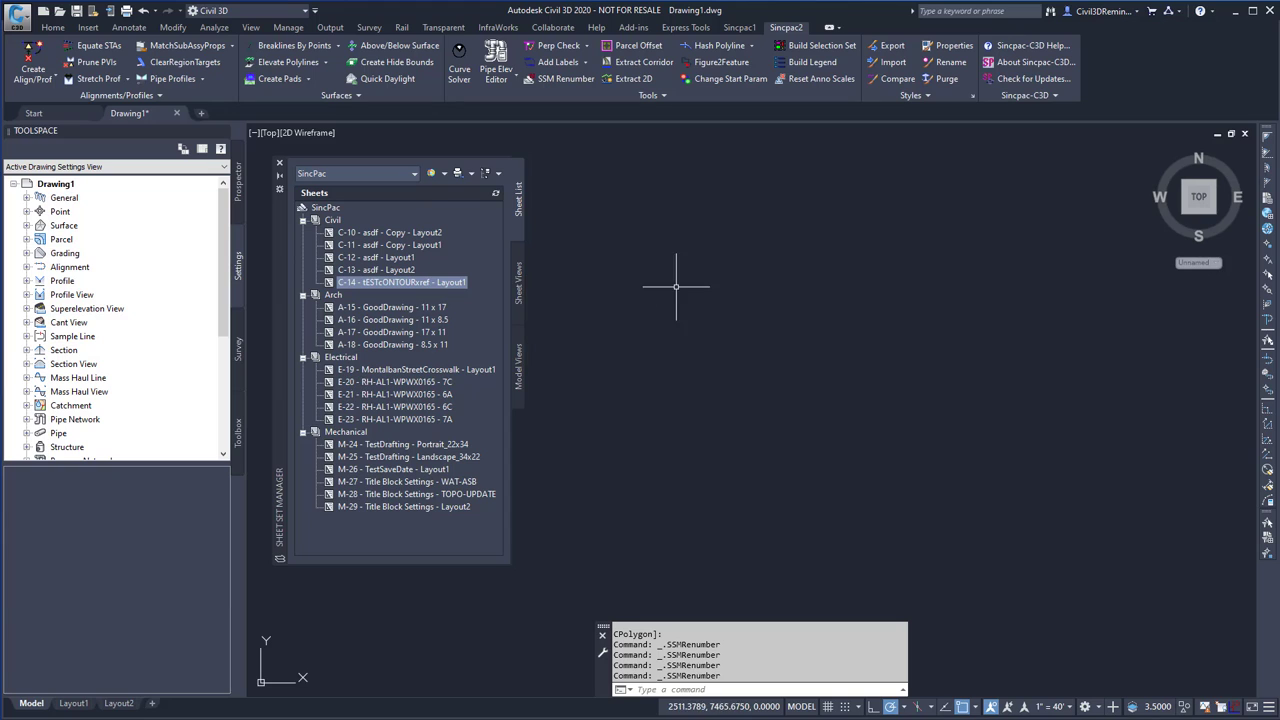
Renumber the sheet set from starting number 1 with numbering restarted at each subset
click(571, 78)
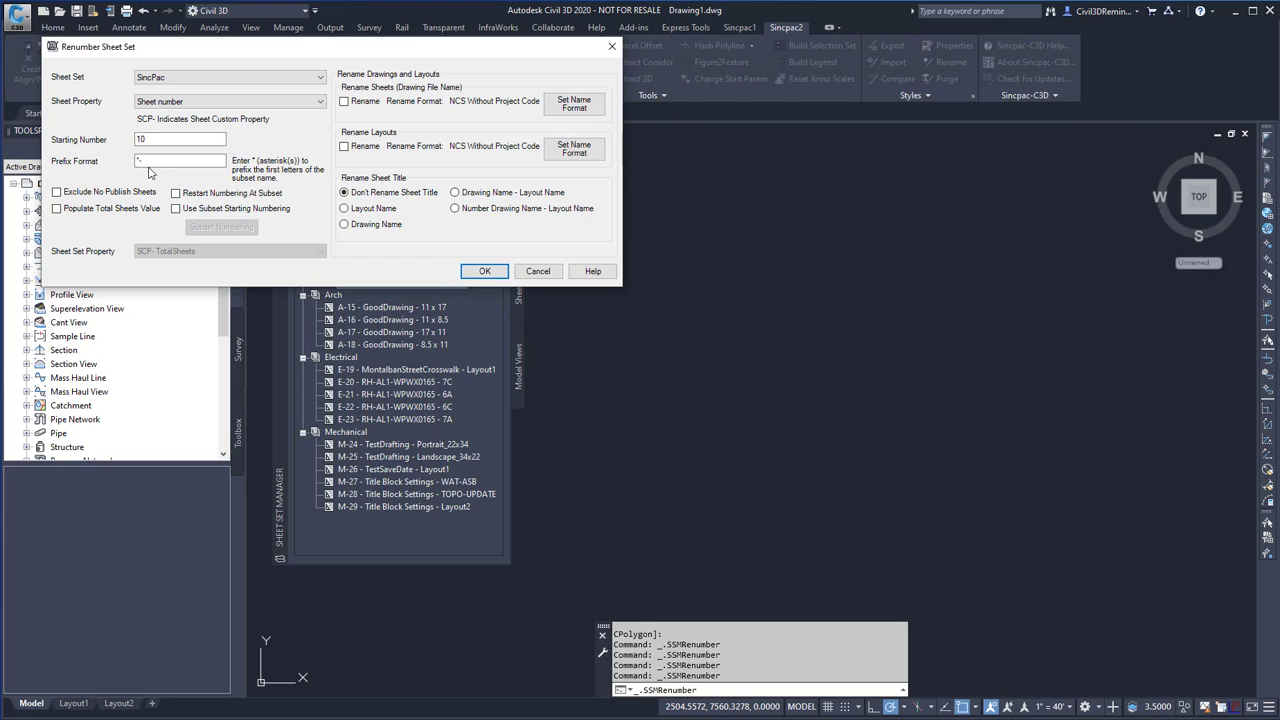
click(198, 194)
drag(289, 46, 809, 79)
double_click(662, 172)
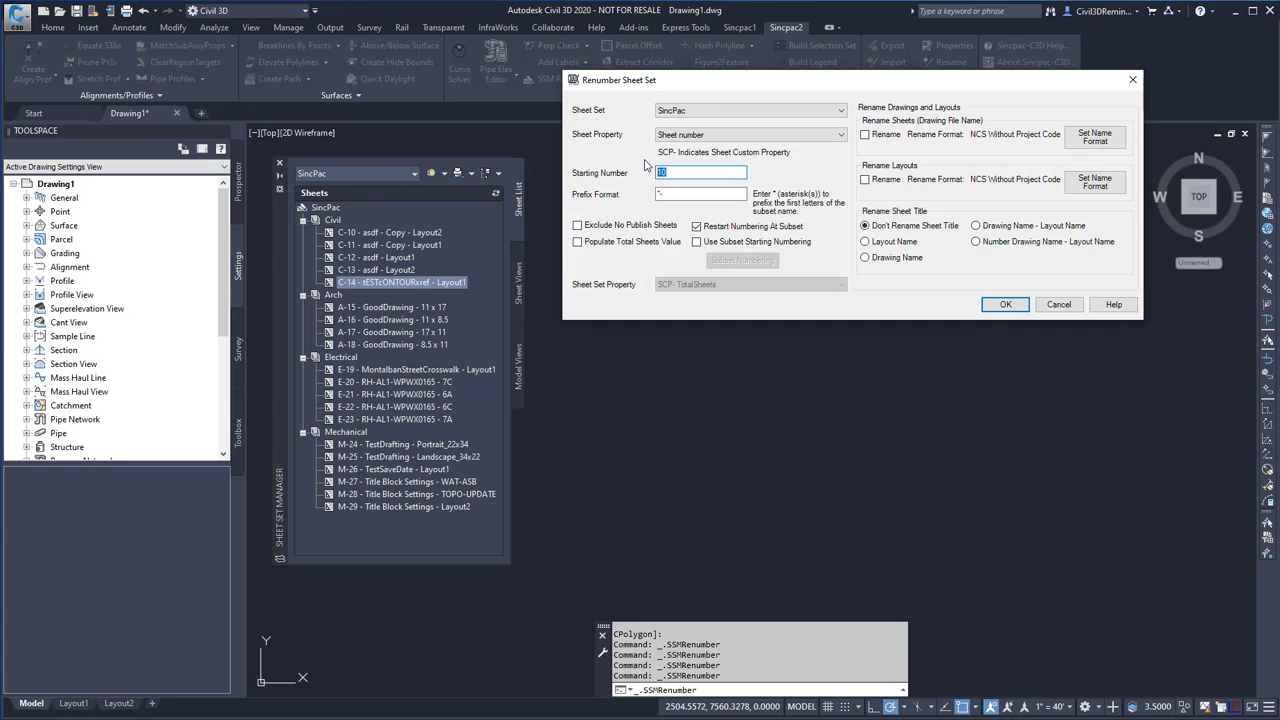
click(1013, 305)
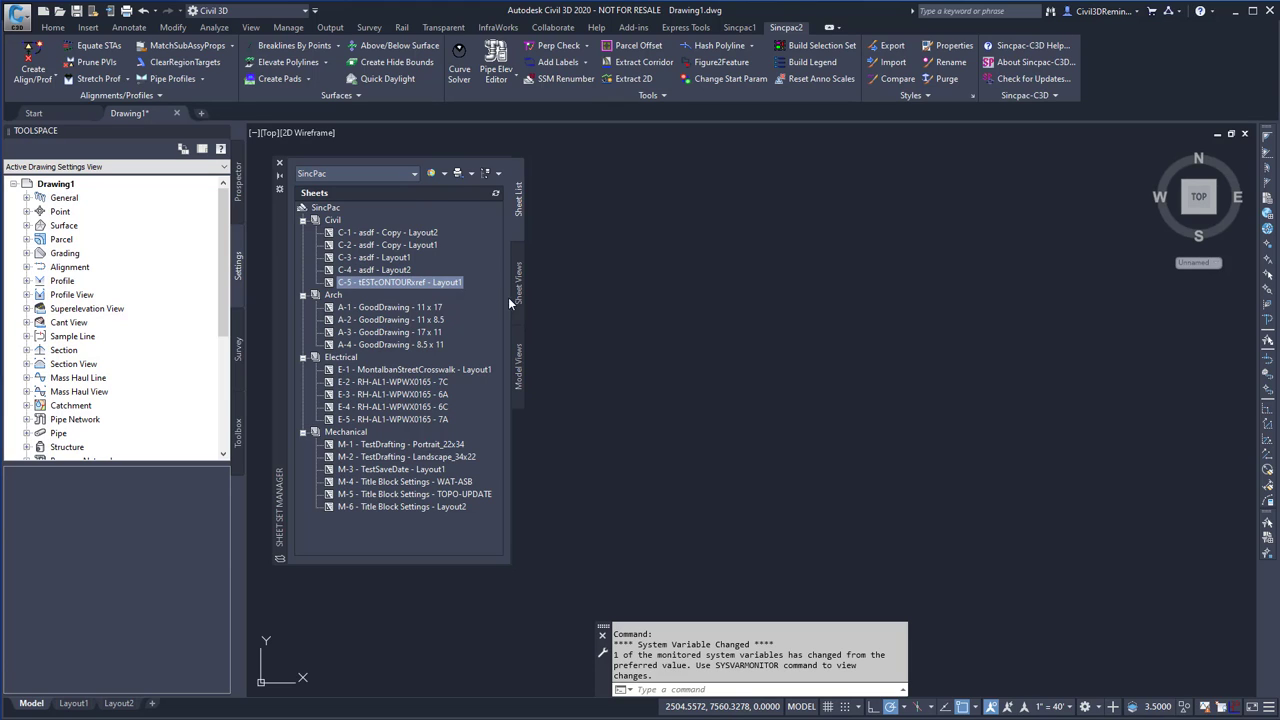
Enable subset starting numbering for the sheet set and open new subset numbering settings without an existing file, widening the table to show its columns
click(559, 80)
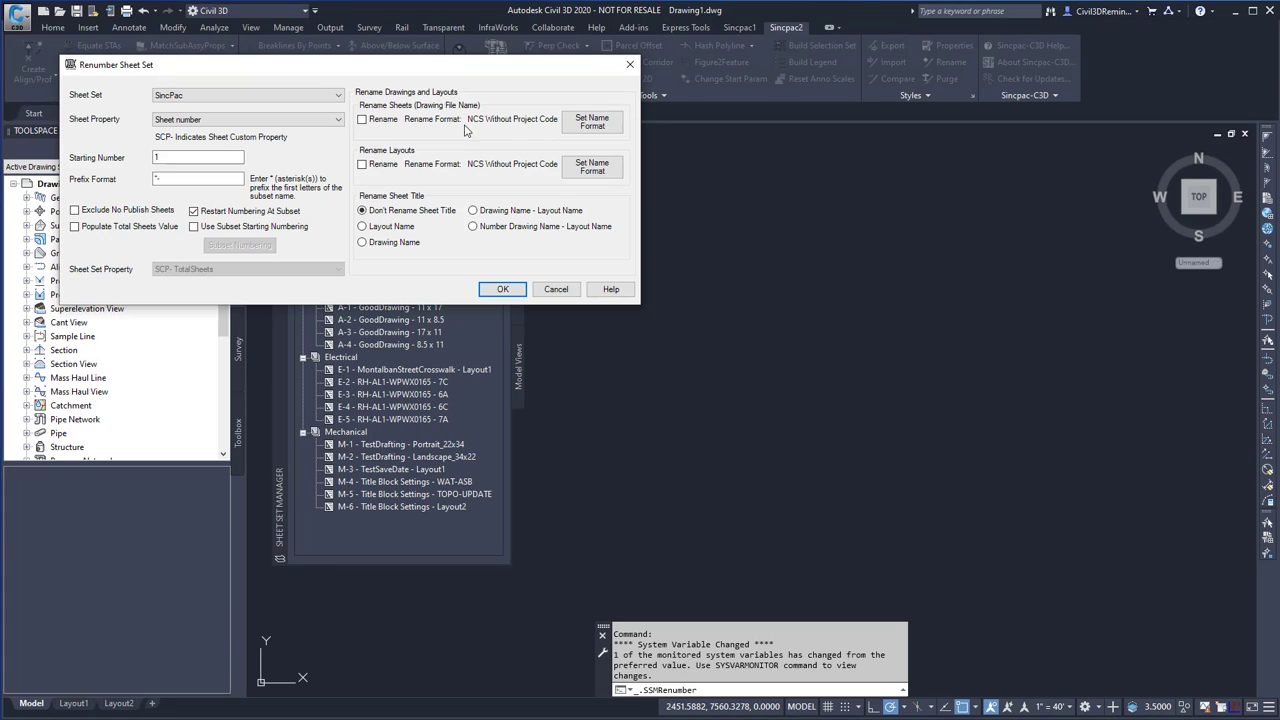
drag(412, 64, 910, 128)
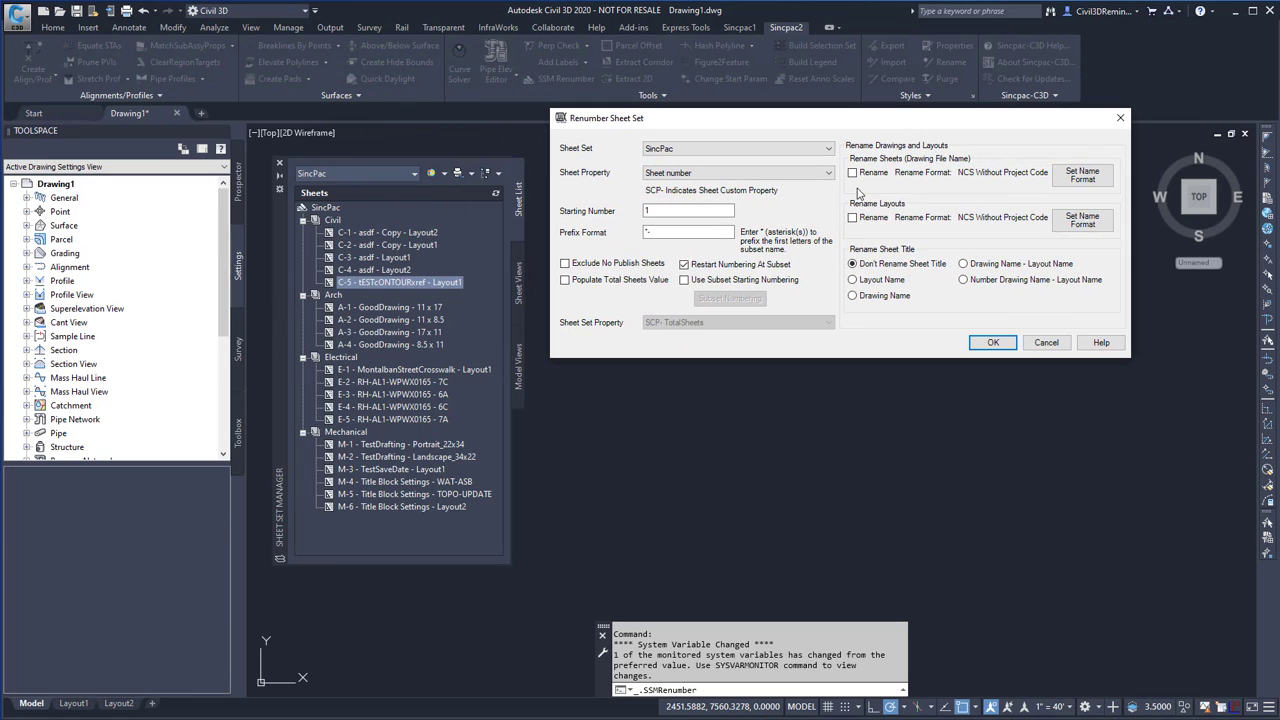
click(685, 281)
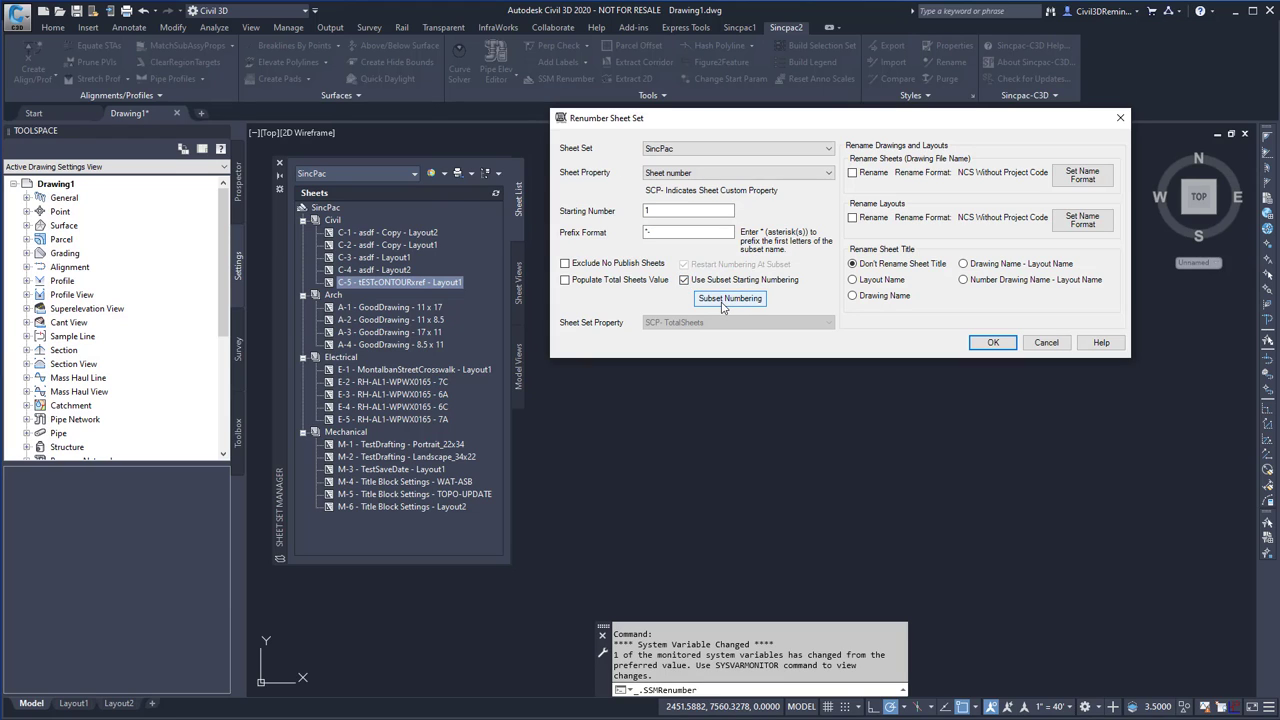
click(723, 300)
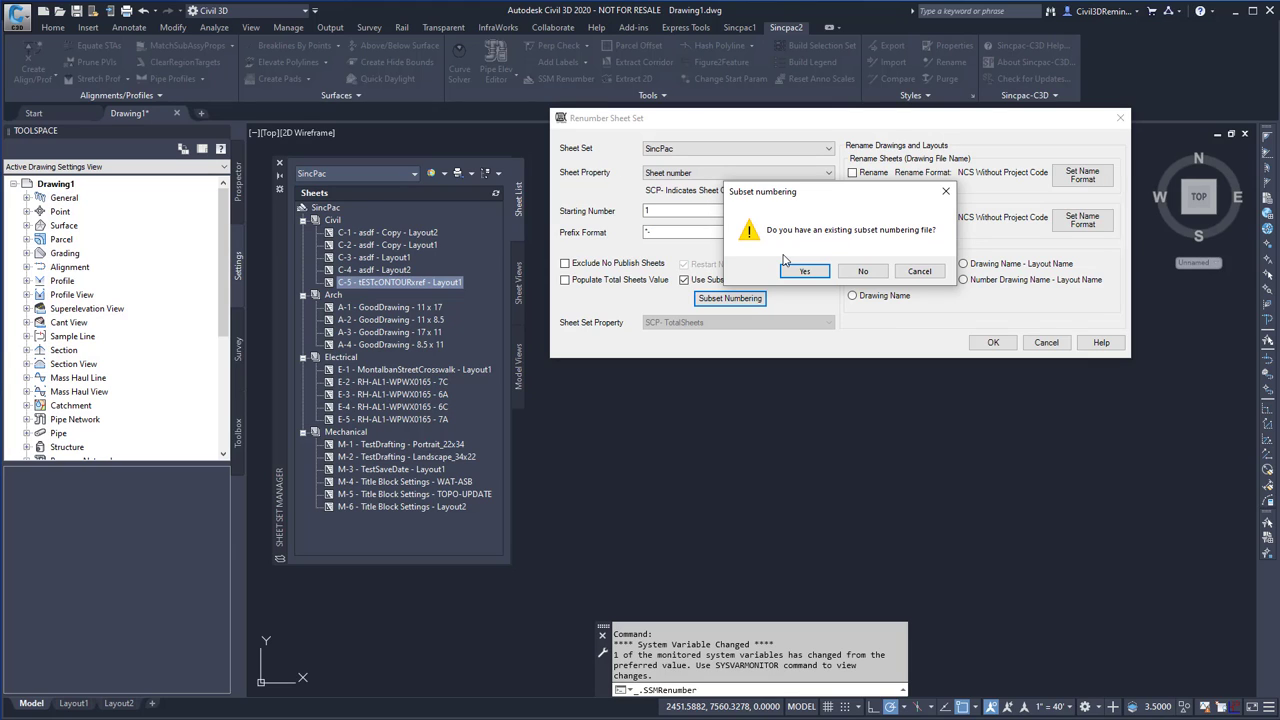
click(860, 272)
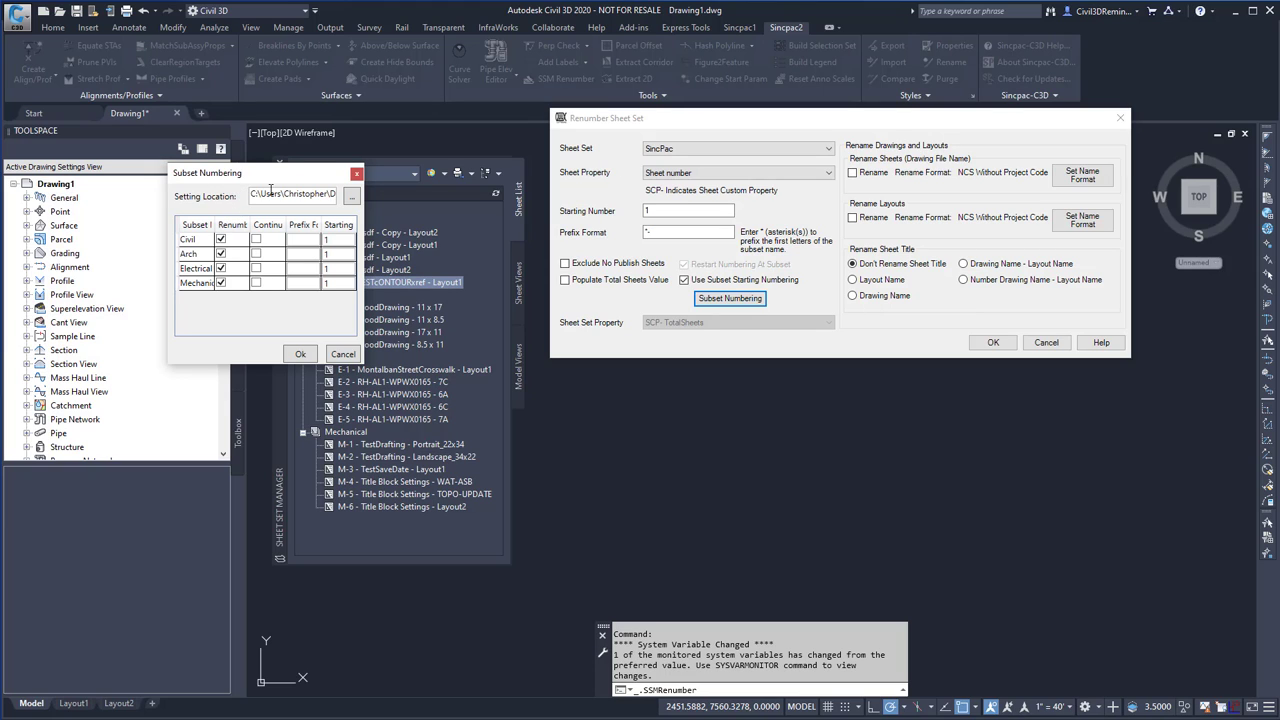
drag(361, 358, 551, 358)
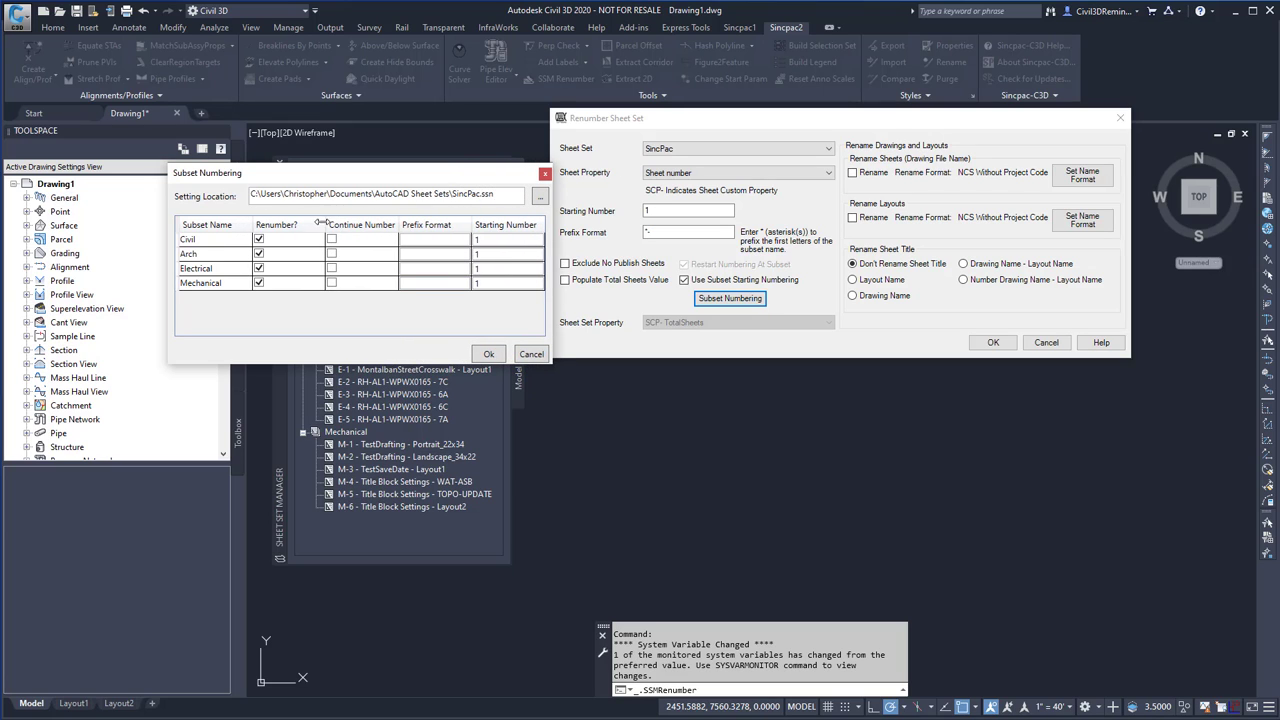
drag(321, 221, 303, 222)
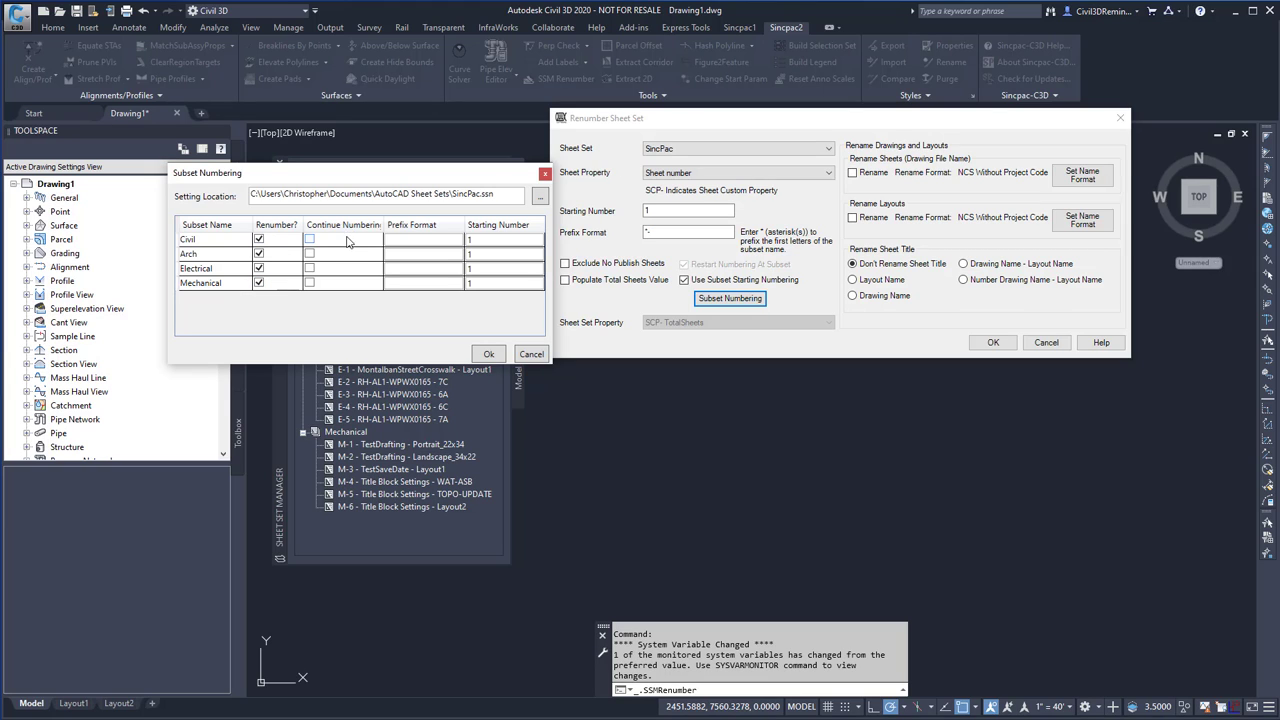
Turn on Continue Numbering for the Civil subset only
click(310, 240)
click(310, 254)
click(310, 254)
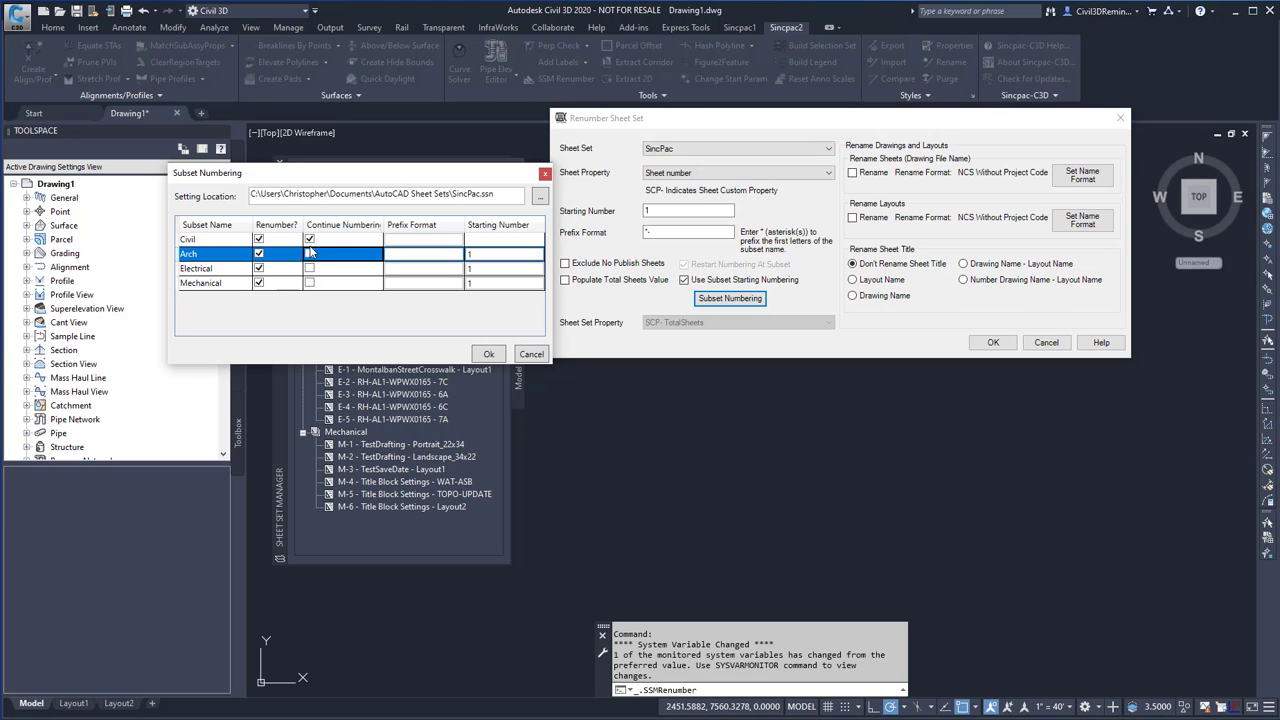
click(311, 240)
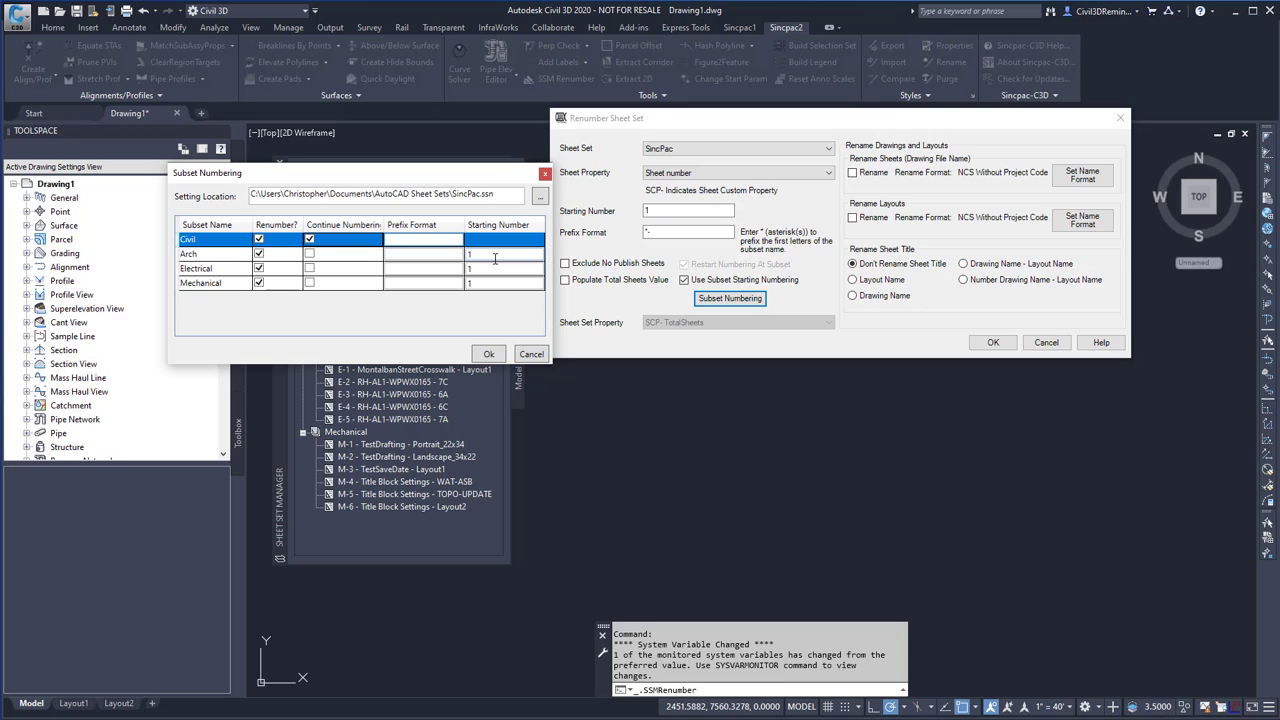
Set the Civil subset's prefix format to S- and renumber the sheets with the subset numbering settings
click(440, 240)
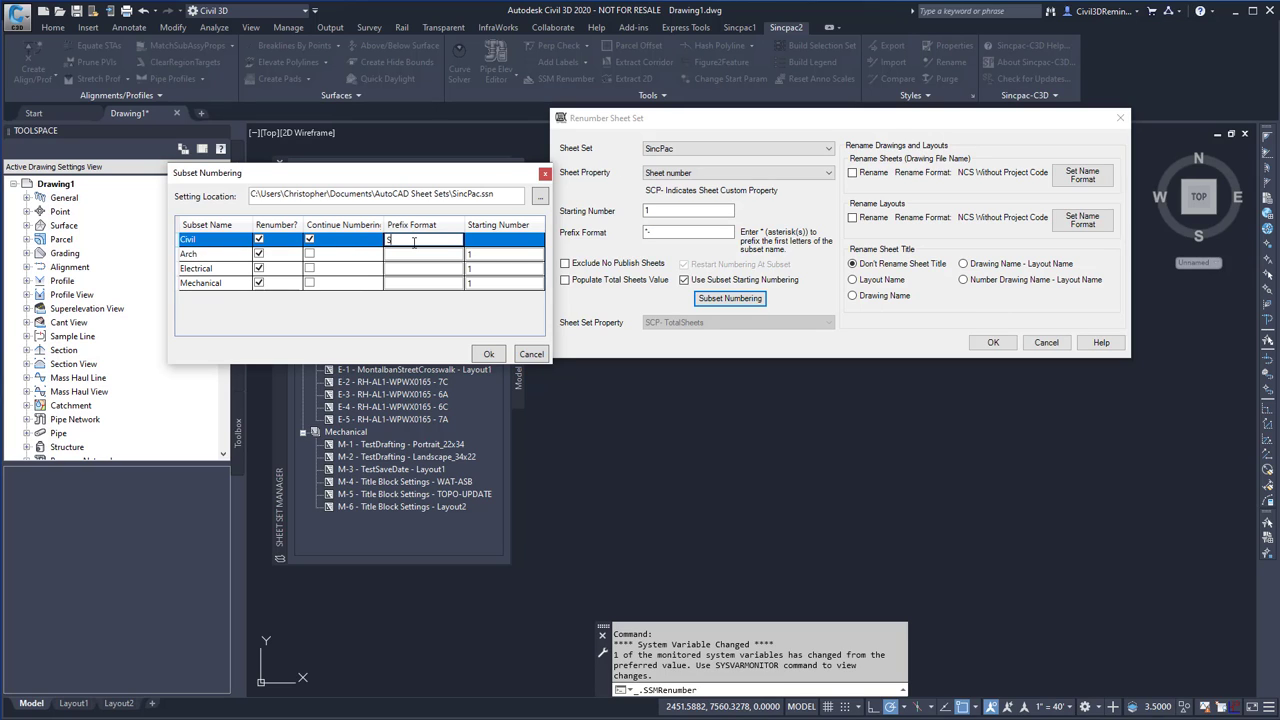
text(S-)
click(400, 255)
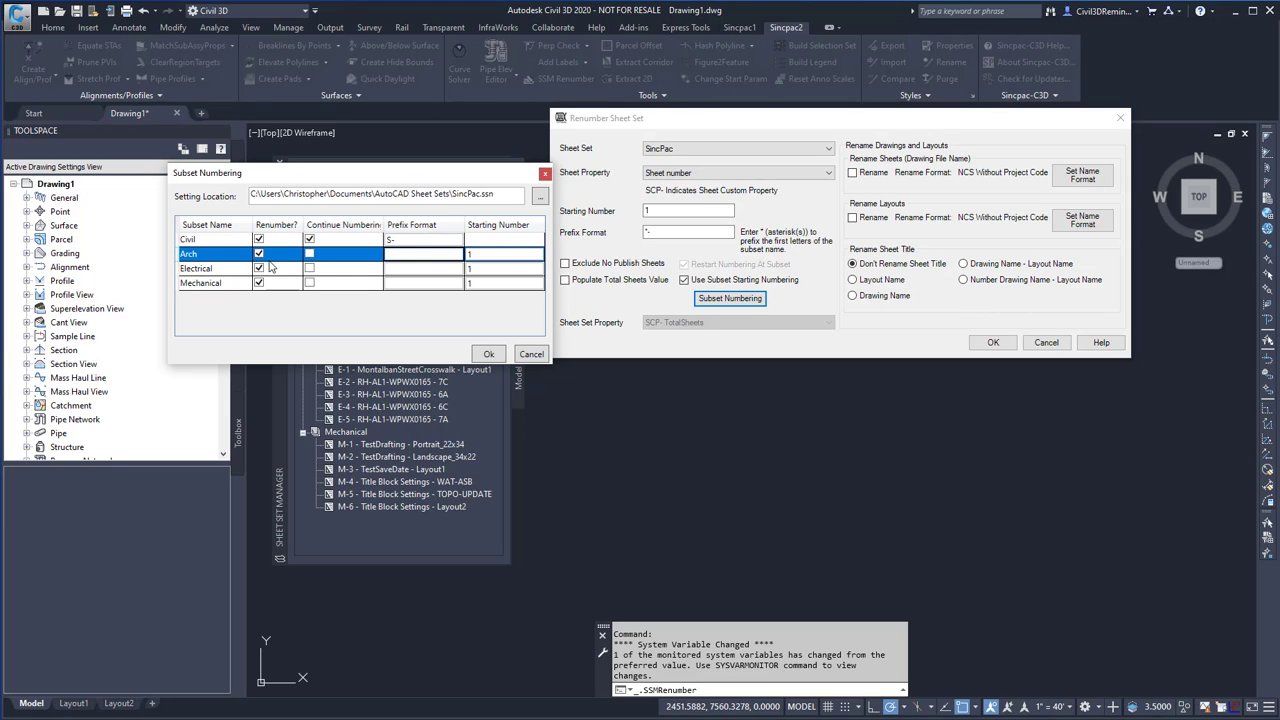
click(410, 242)
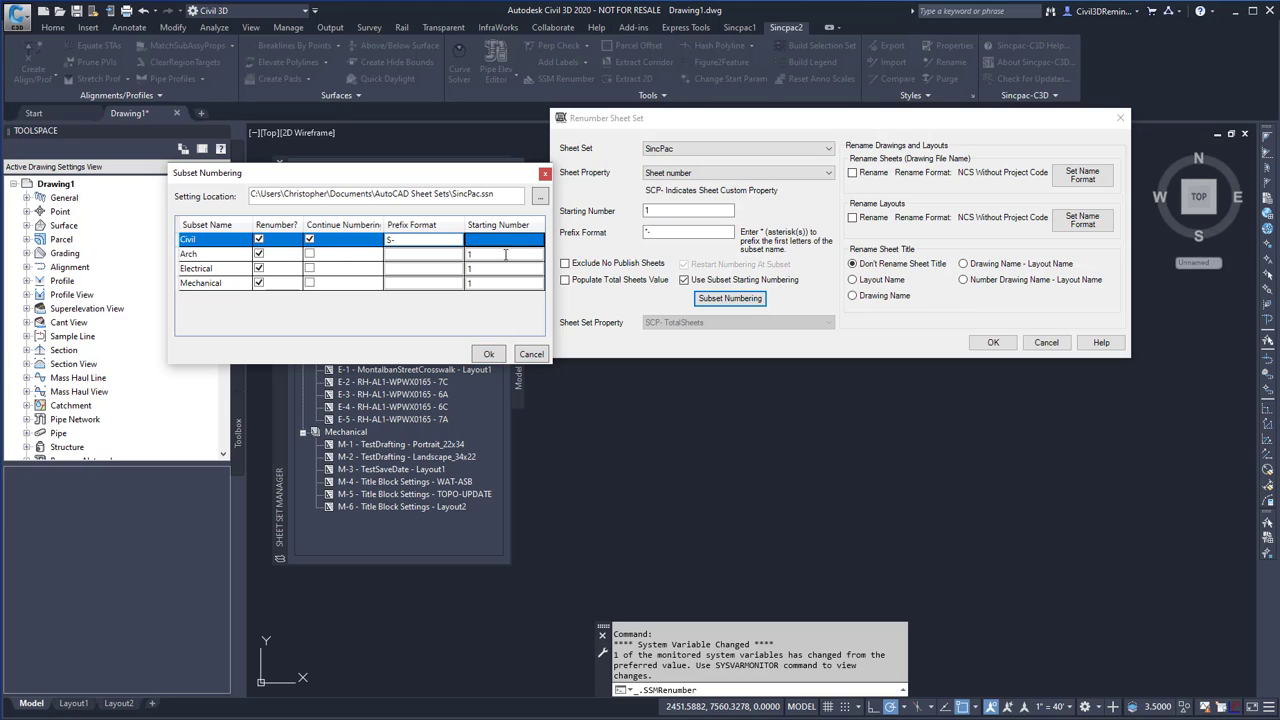
drag(454, 196, 499, 196)
click(500, 197)
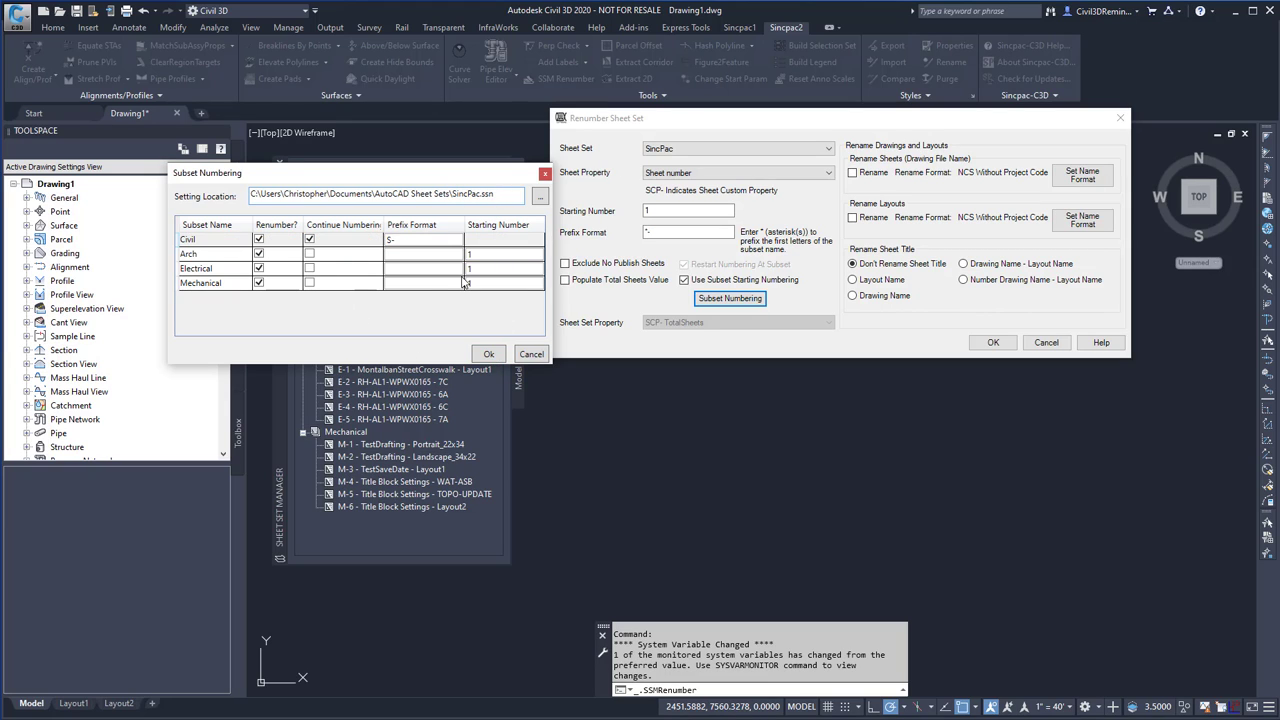
click(488, 355)
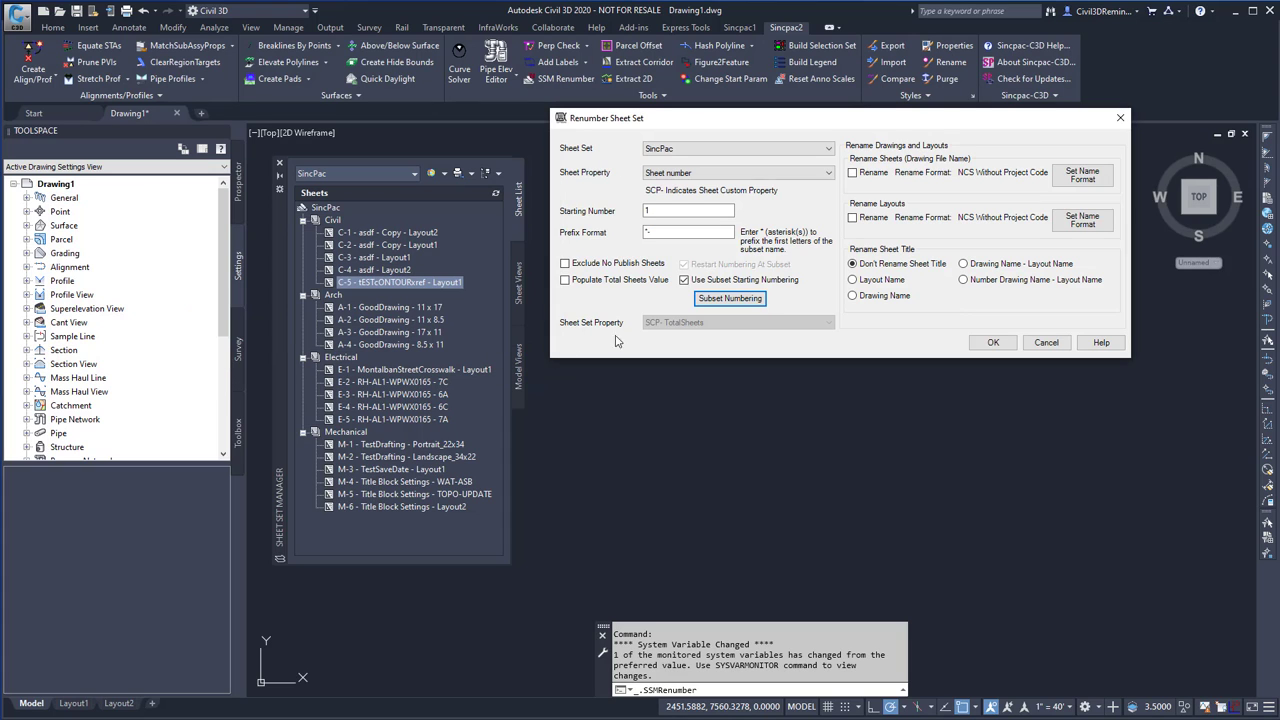
click(990, 343)
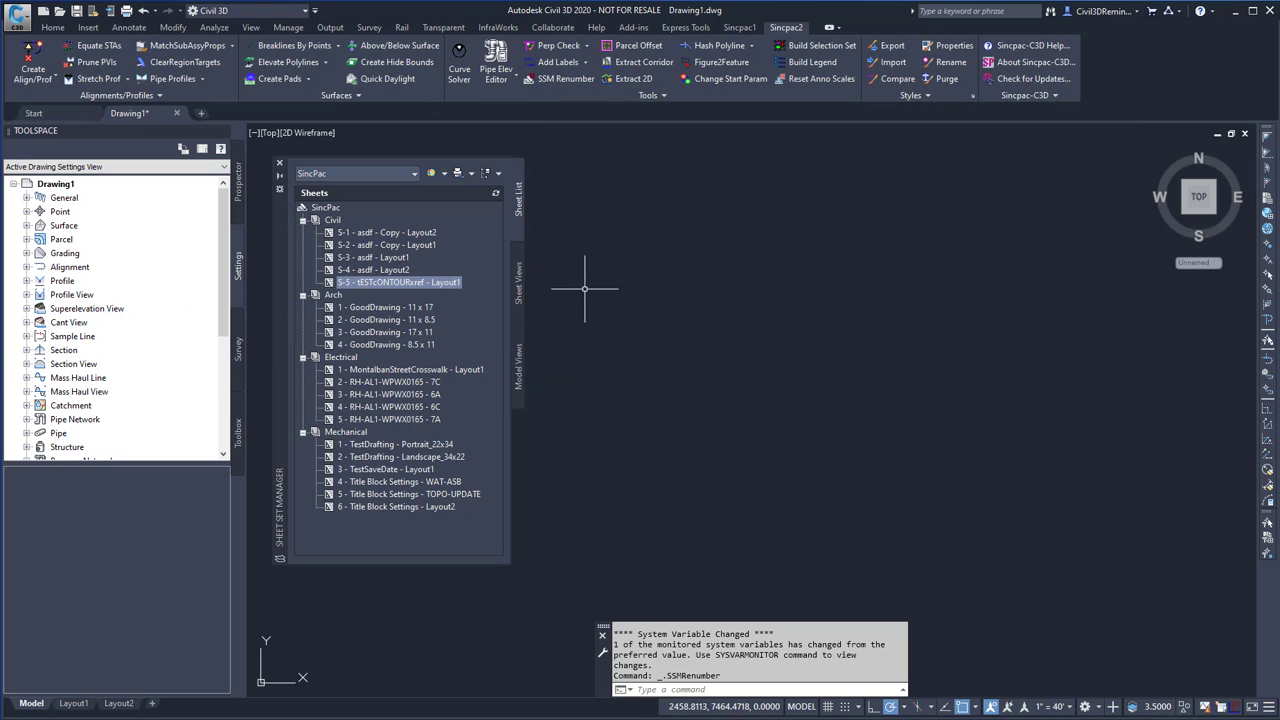
click(348, 234)
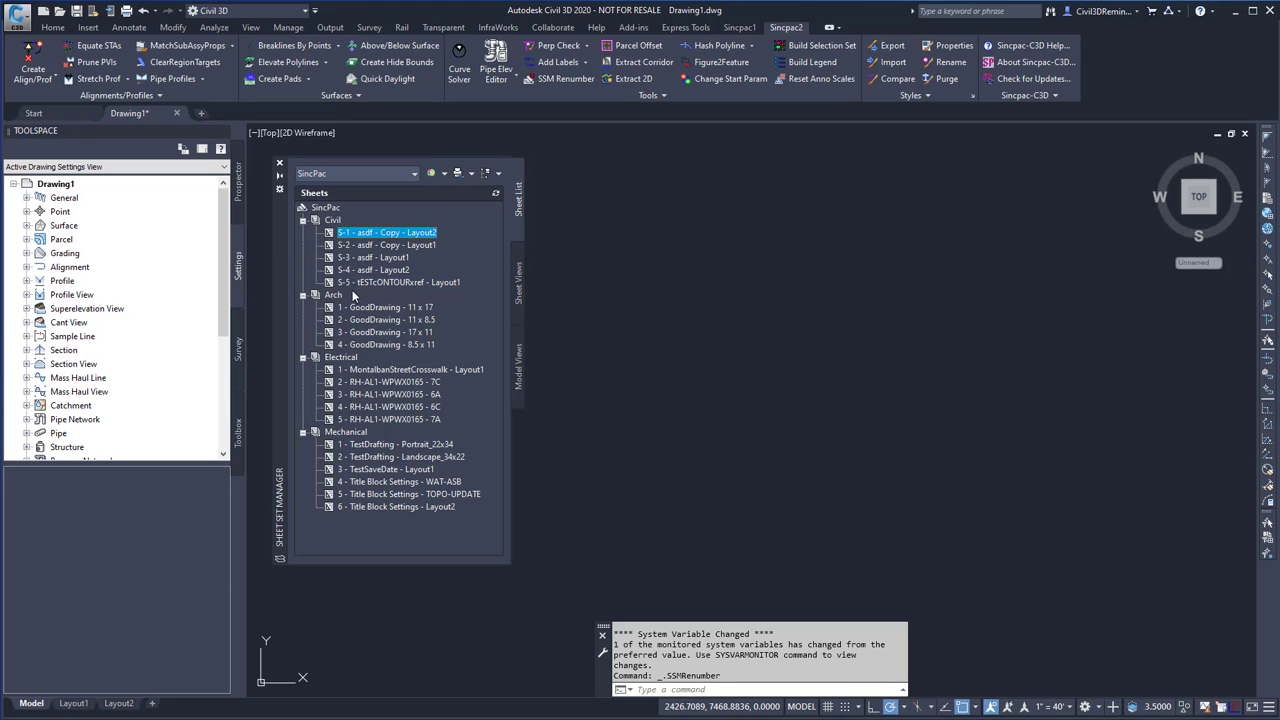
key(Escape)
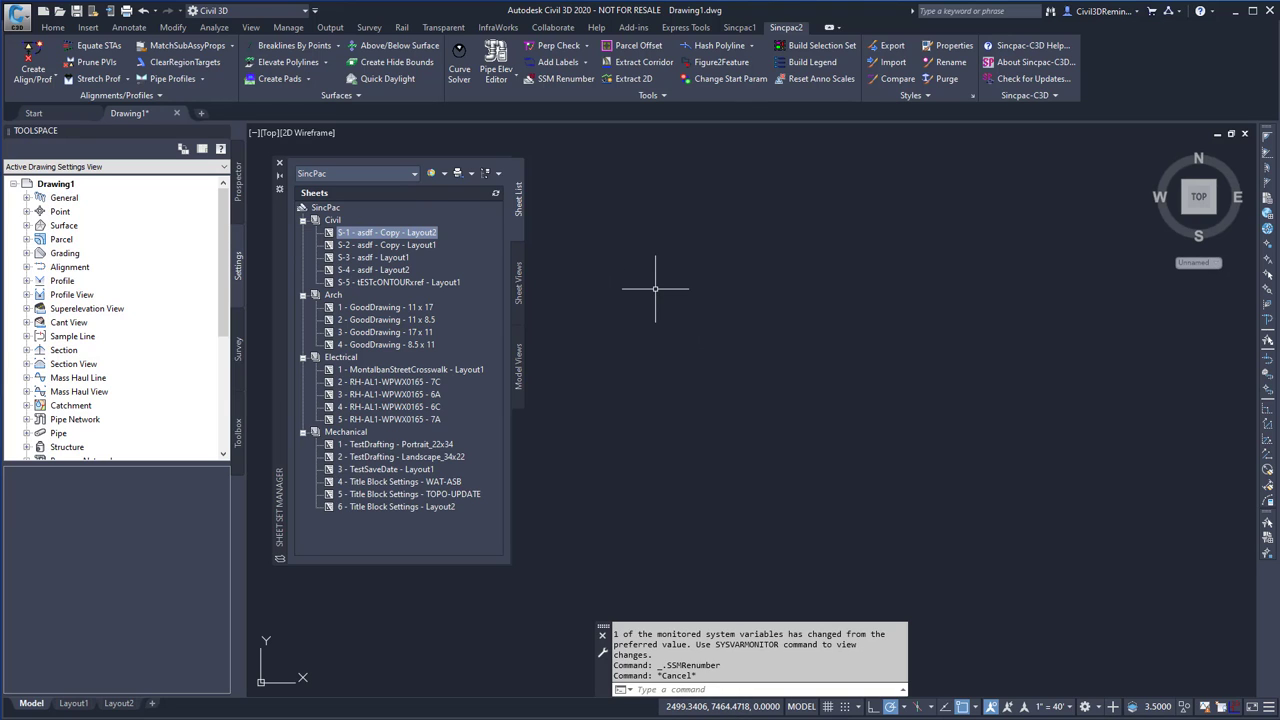
Renumber the sheets continuously across subsets, populating the total sheets value into the SCP- TotalSheets property
key(Return)
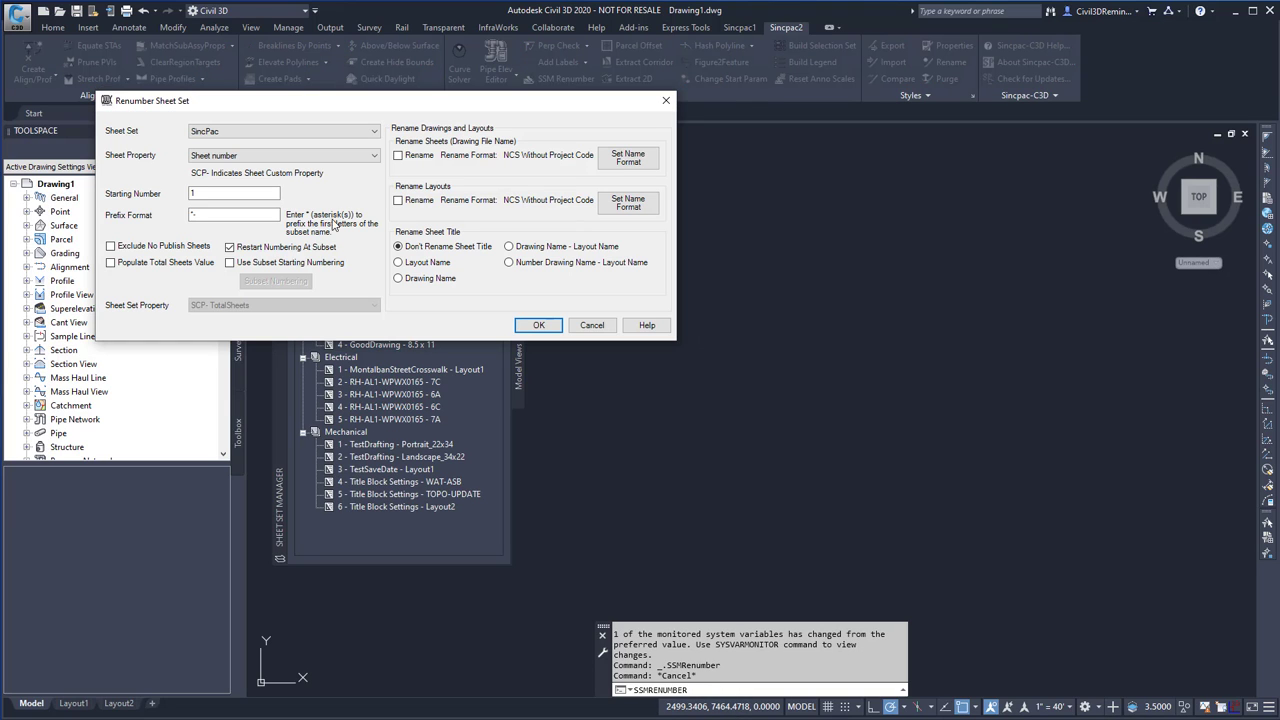
click(111, 263)
click(229, 247)
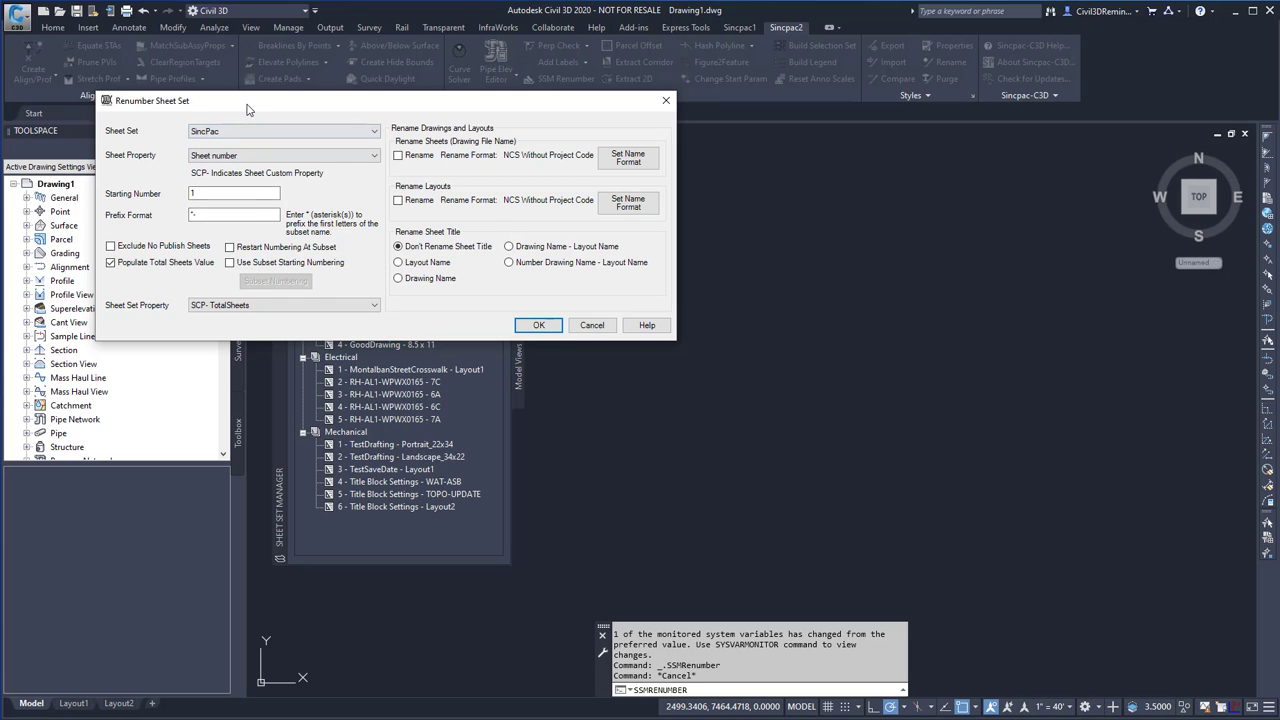
drag(264, 106, 676, 197)
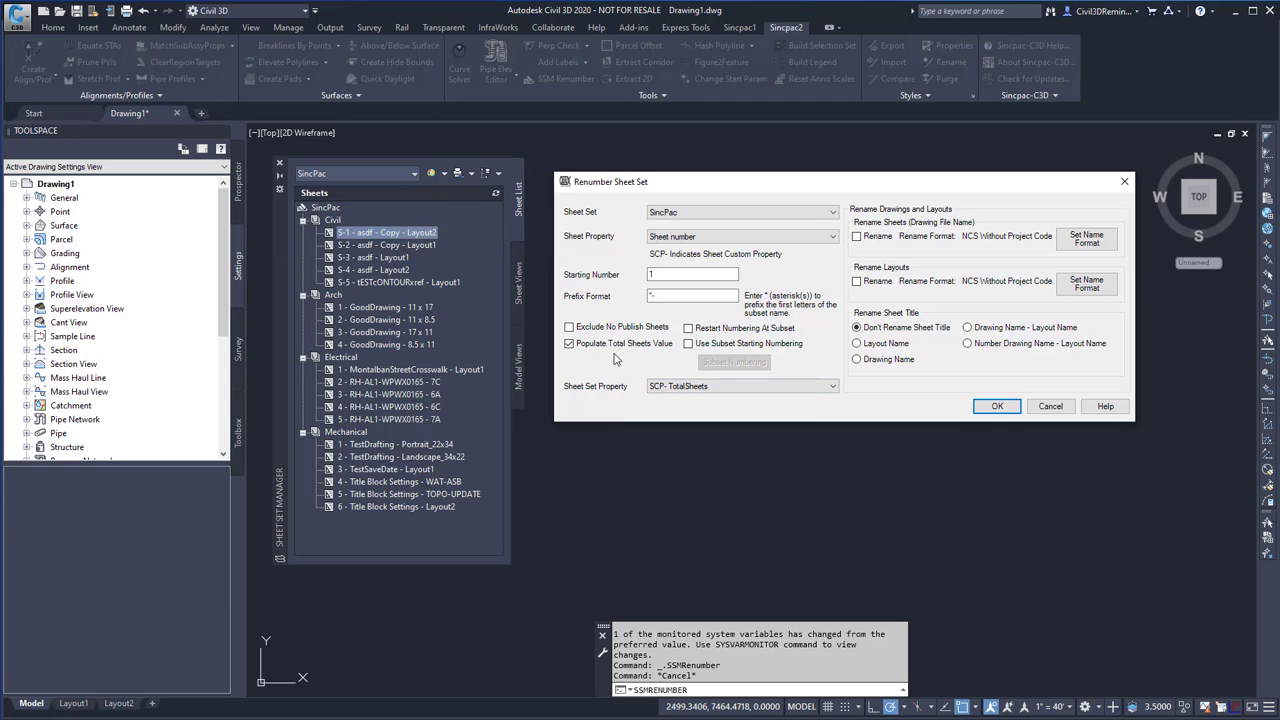
click(714, 389)
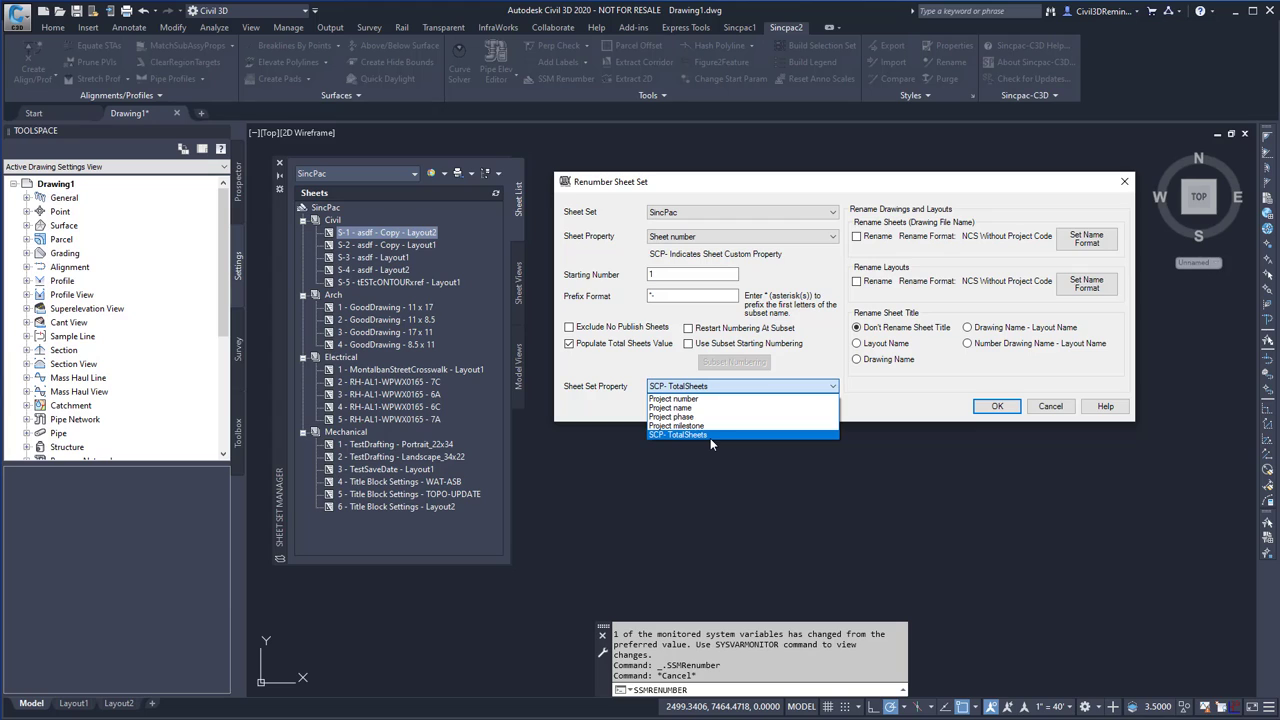
click(712, 434)
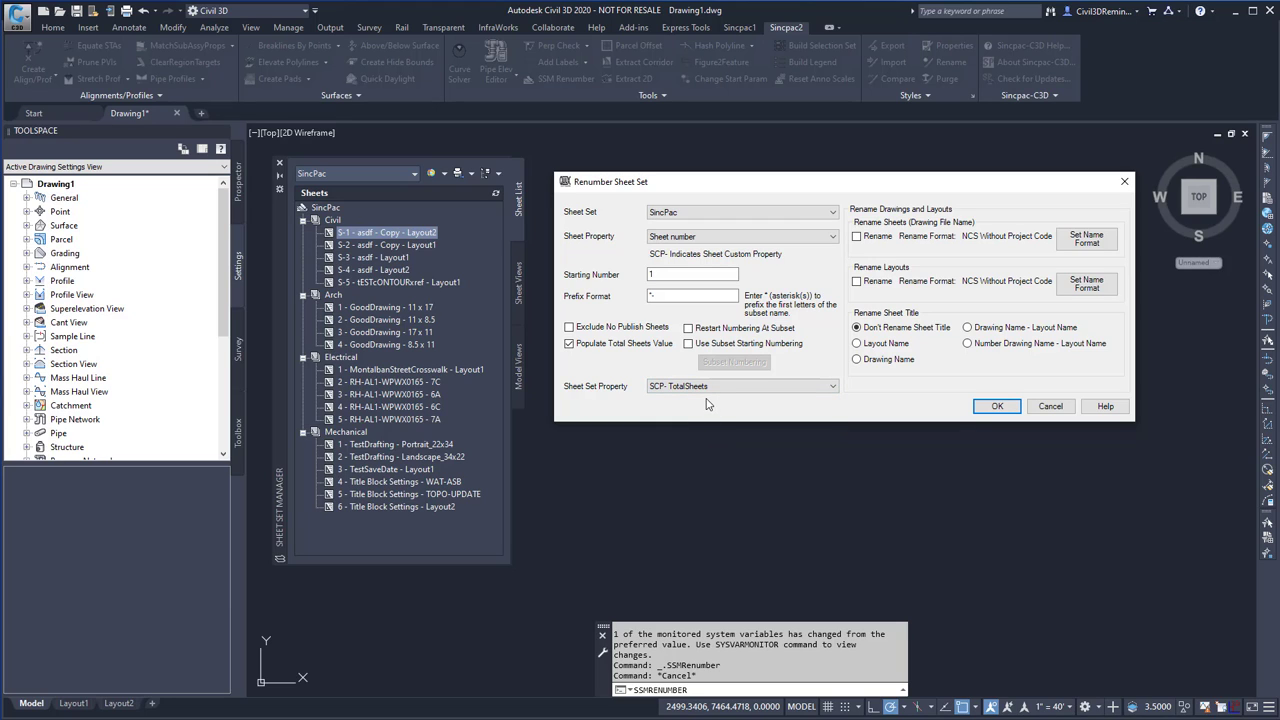
click(1012, 410)
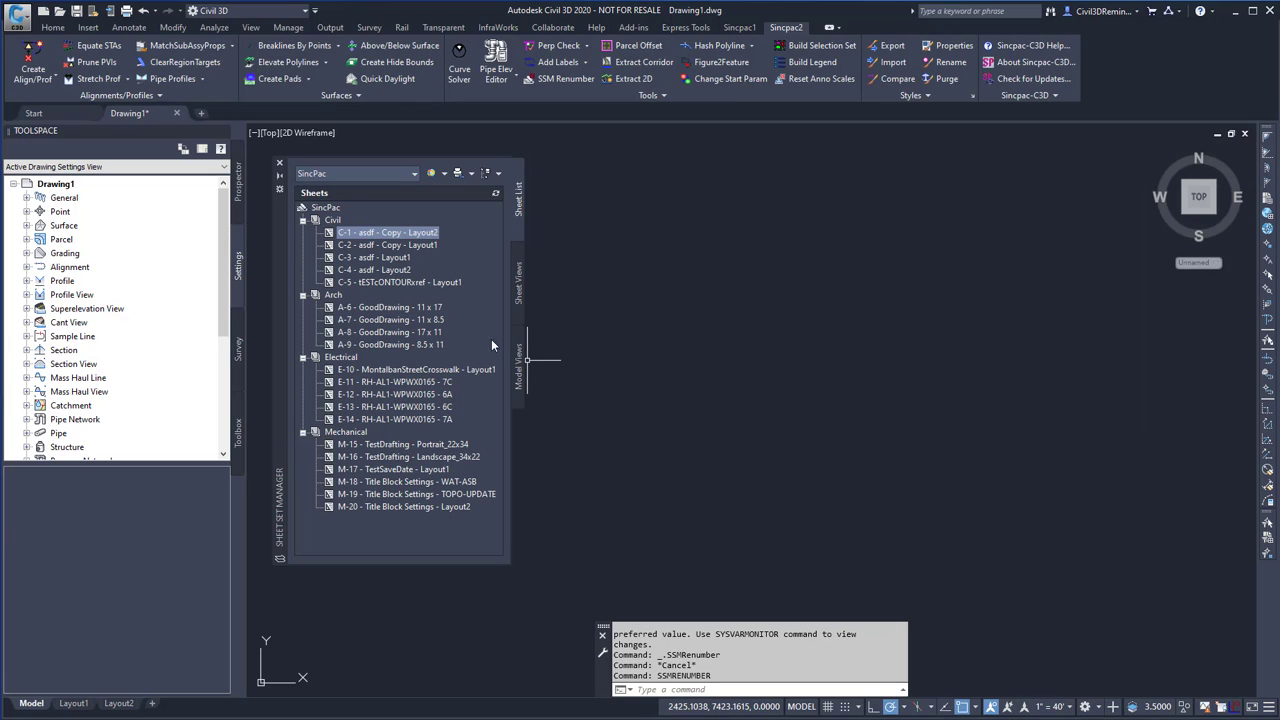
Check the TotalSheets value among the SincPac sheet set's custom properties
right_click(338, 207)
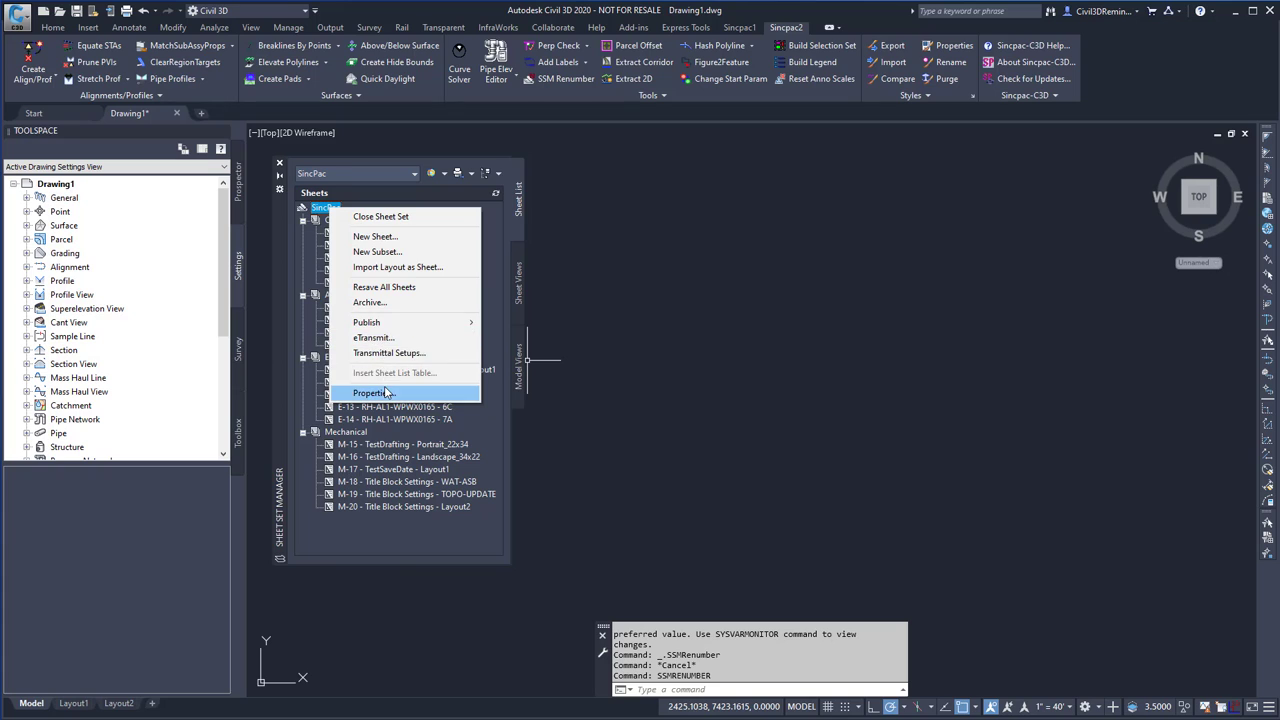
click(372, 392)
scroll(660, 428, down, 2)
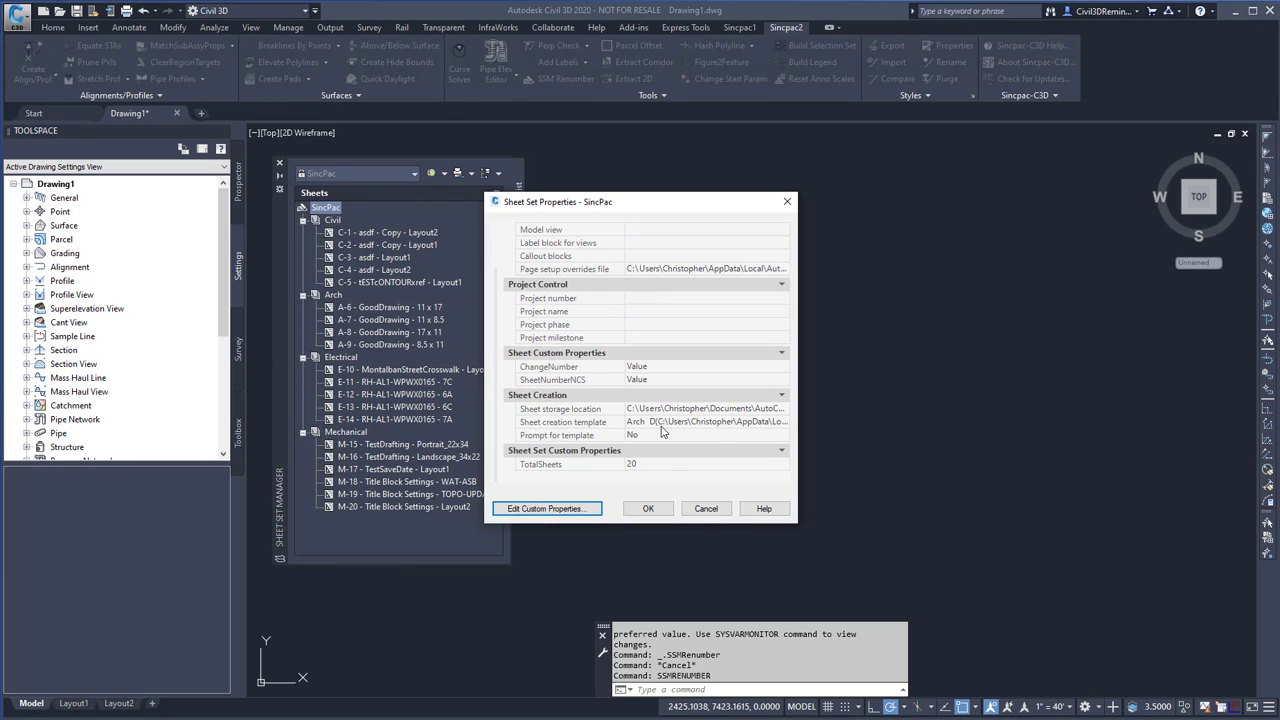
click(650, 466)
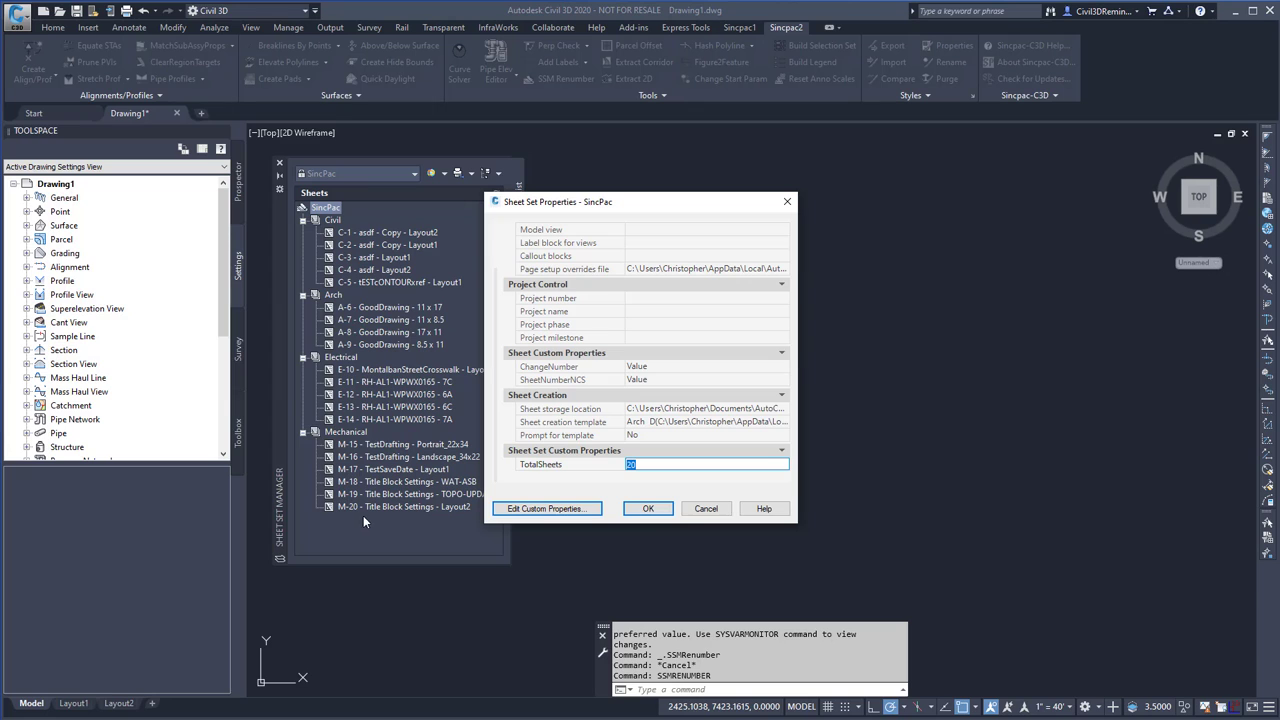
click(648, 508)
Turn on renaming of drawing files and layouts in SSM Renumber, using the National CAD Standard Without Project Code format for both
click(549, 80)
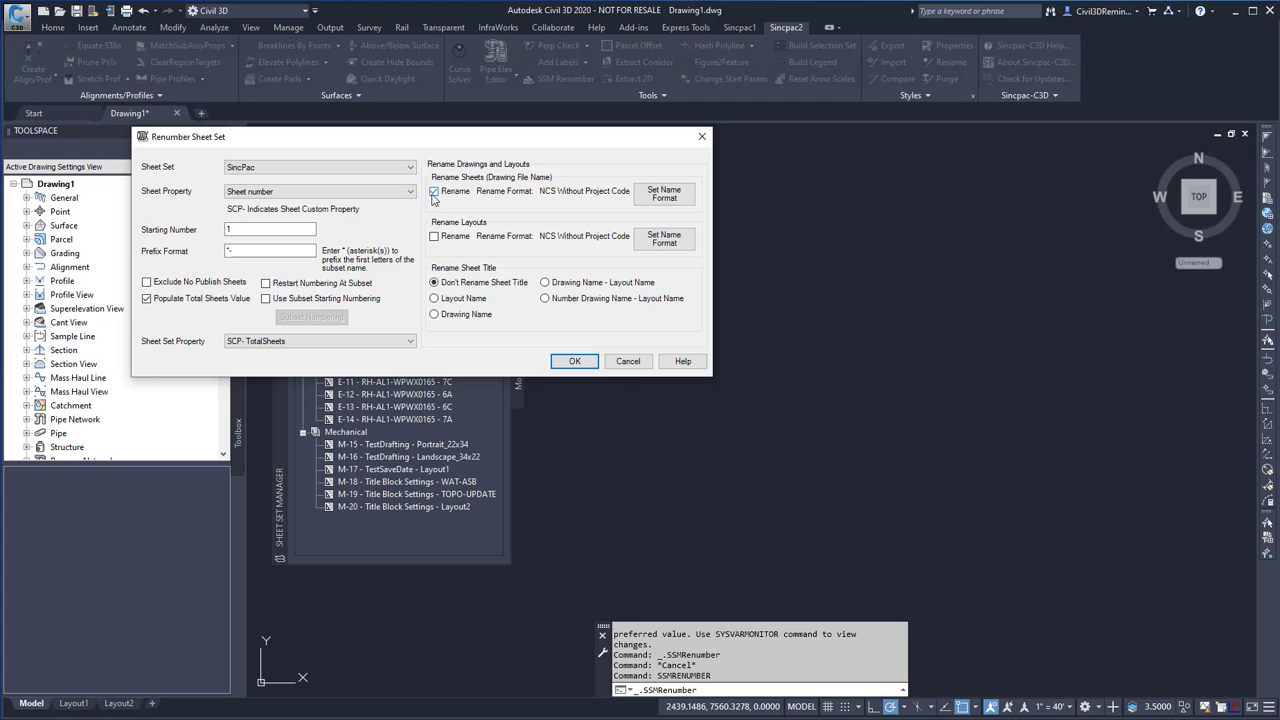
click(434, 191)
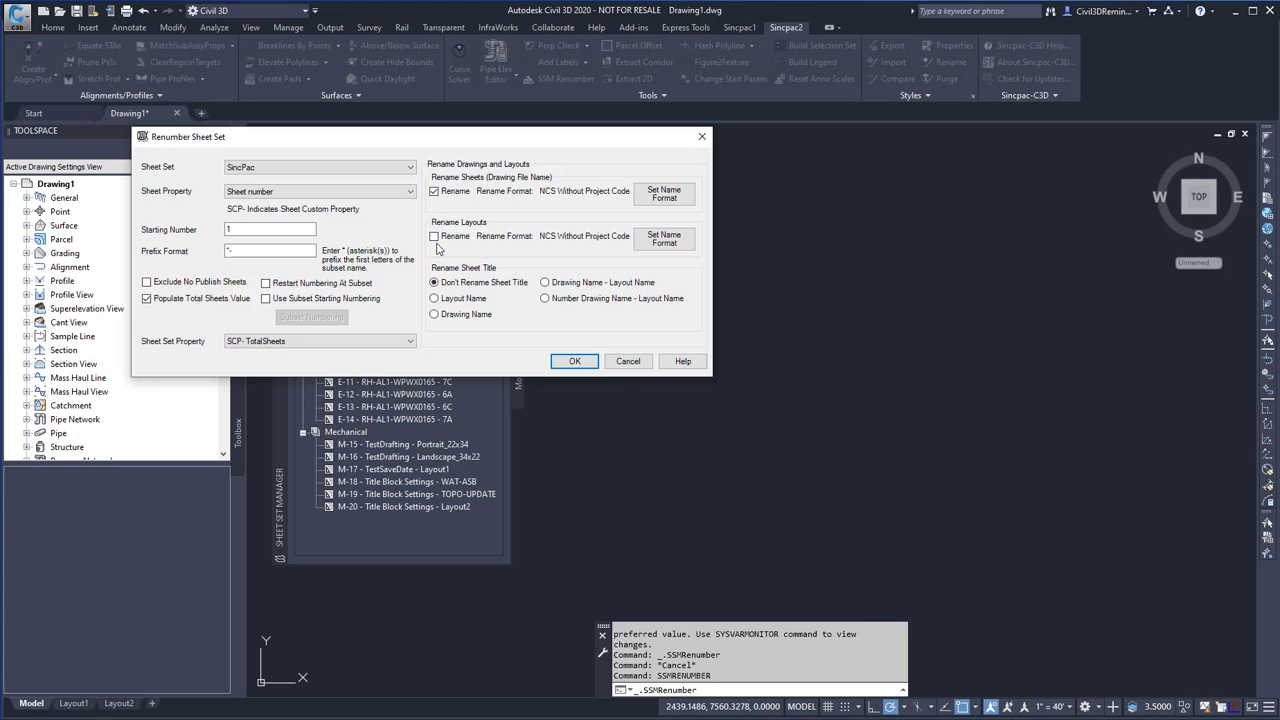
click(665, 196)
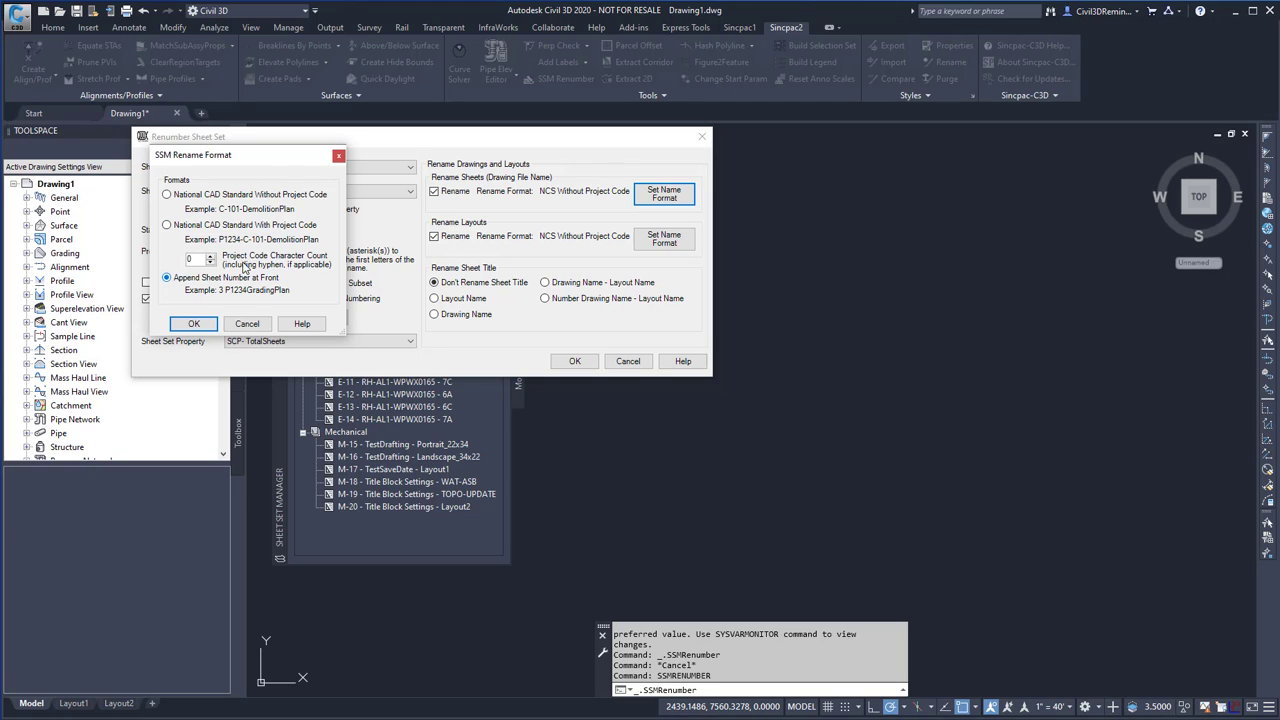
click(168, 195)
click(194, 323)
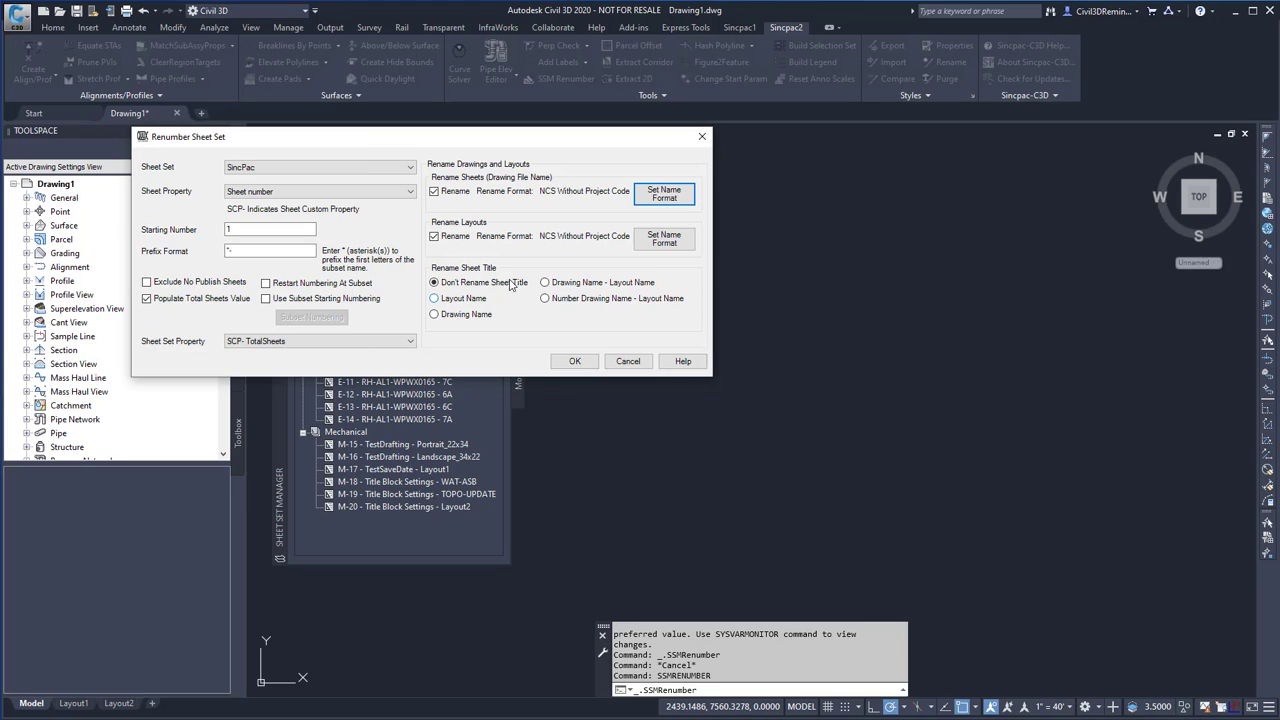
click(652, 243)
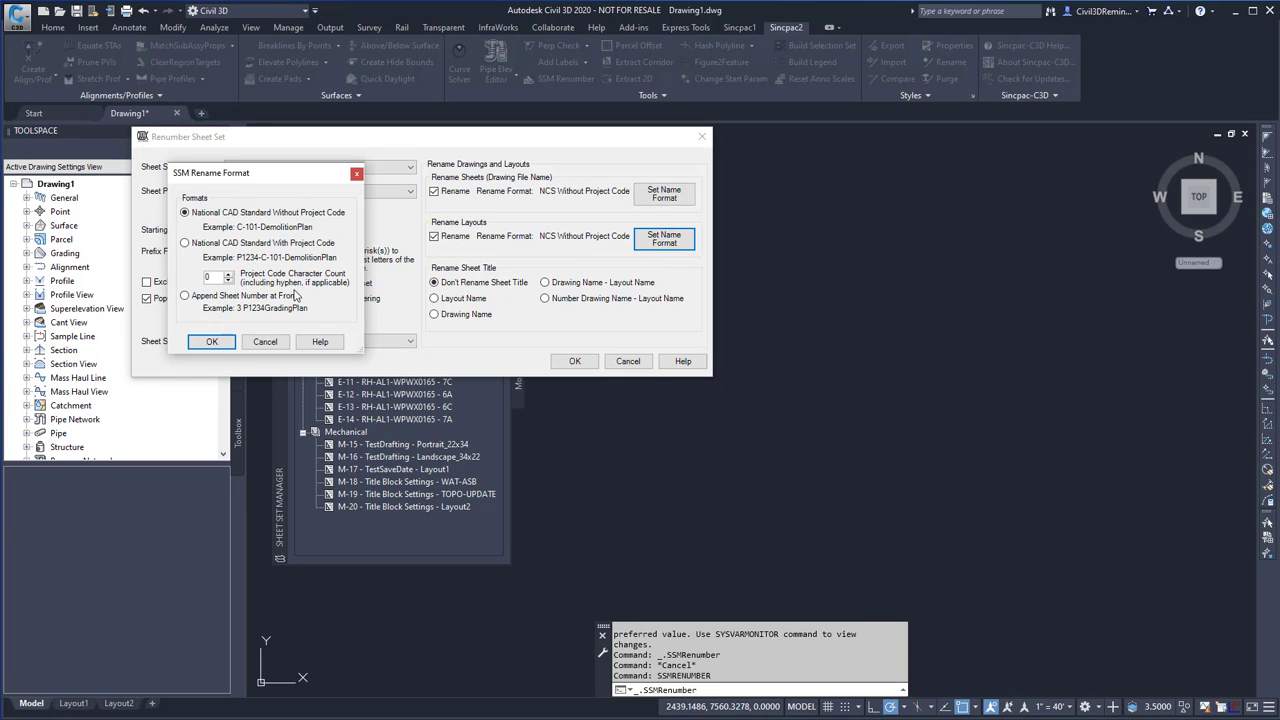
click(212, 343)
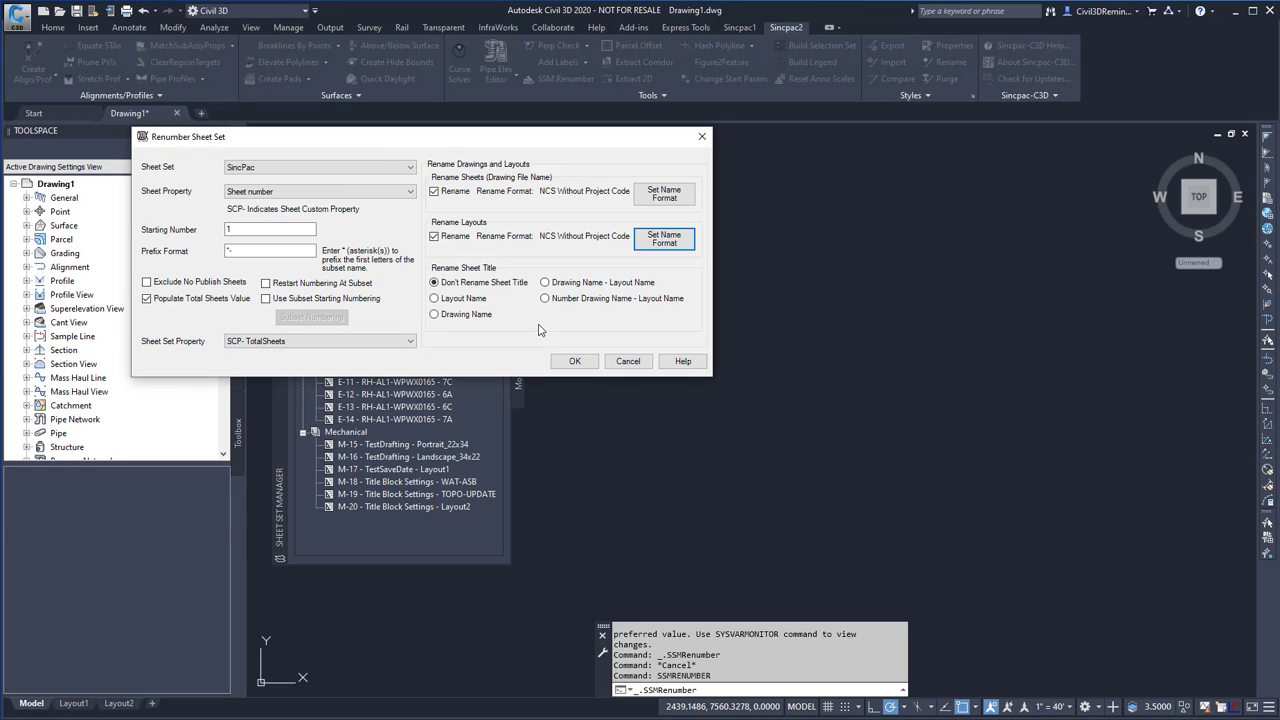
Set the sheet titles to be renamed as Drawing Name - Layout Name
click(470, 298)
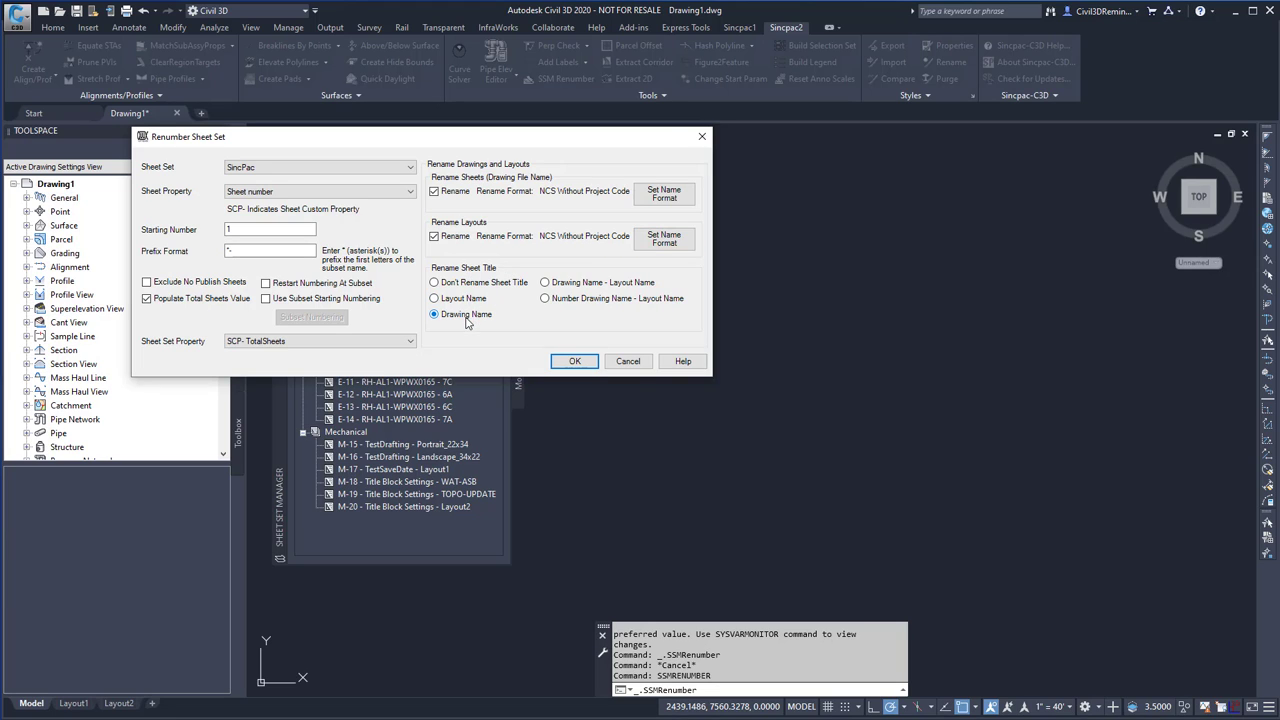
click(546, 283)
click(545, 300)
click(581, 284)
Run the renumbering, renaming multi-layout drawings to their first layout in the sheet set, and widen the Sheet Set Manager to show the full titles
click(575, 362)
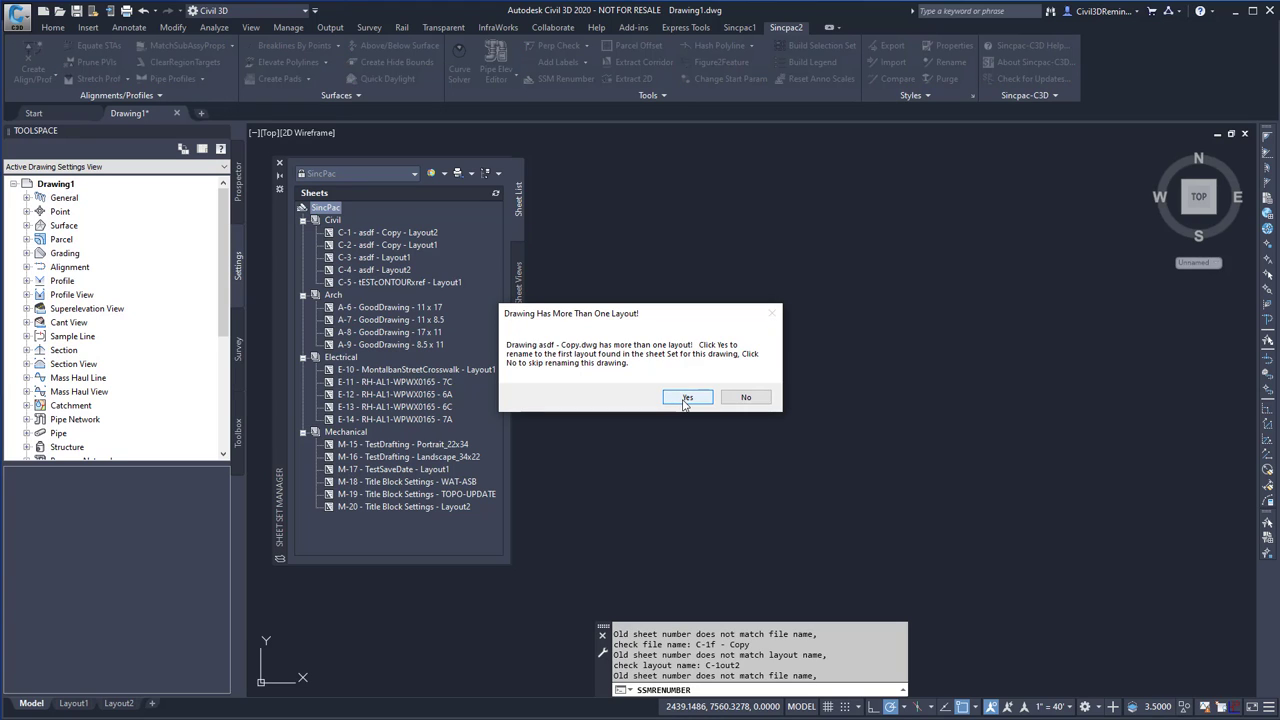
click(686, 399)
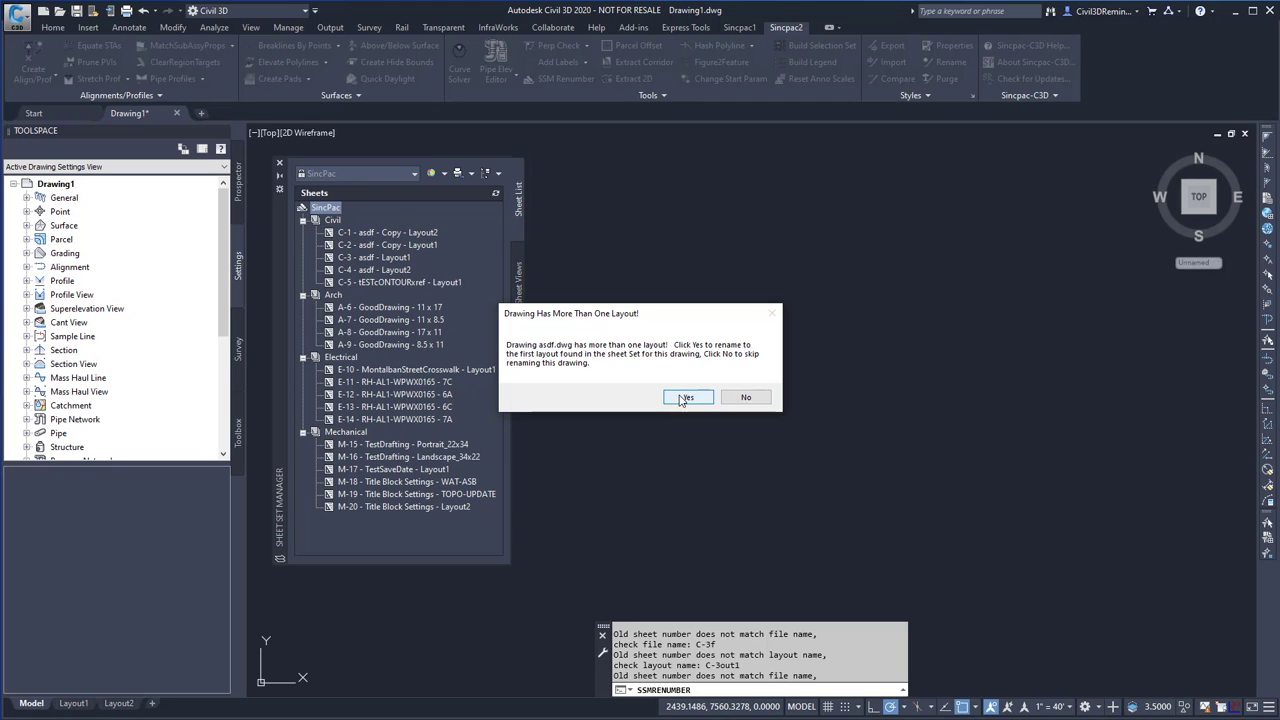
click(684, 398)
click(690, 398)
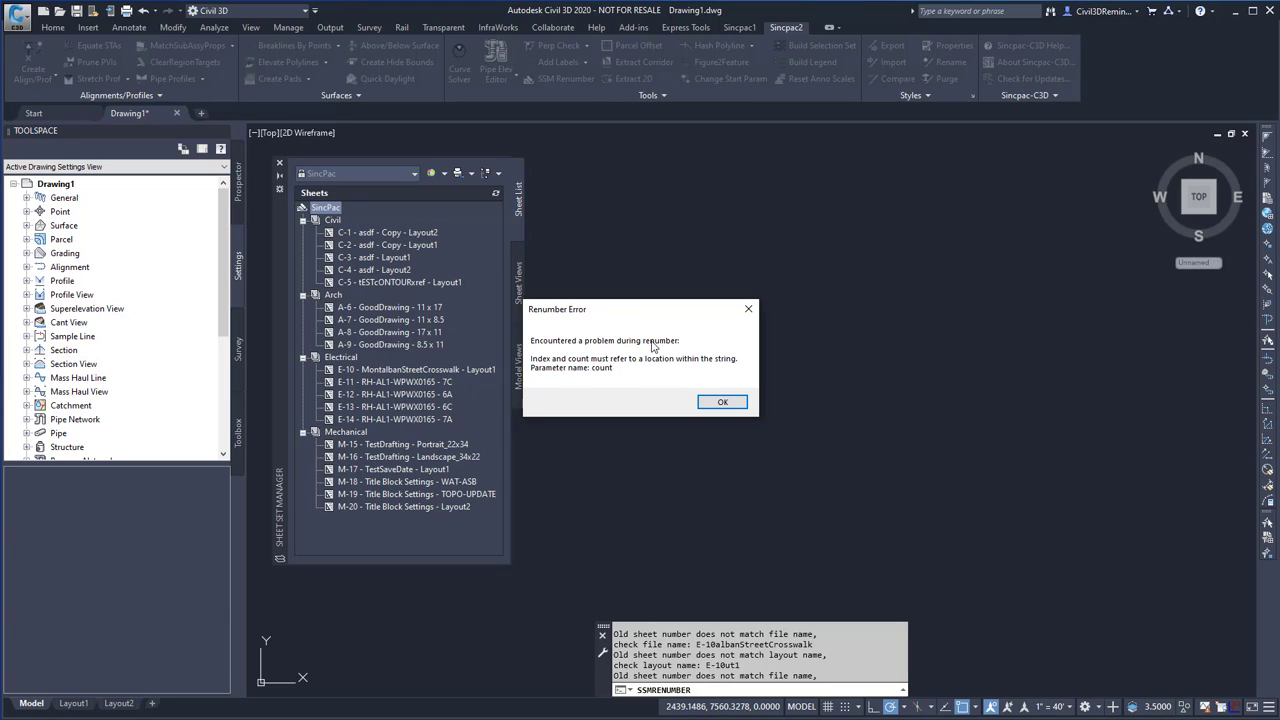
click(722, 402)
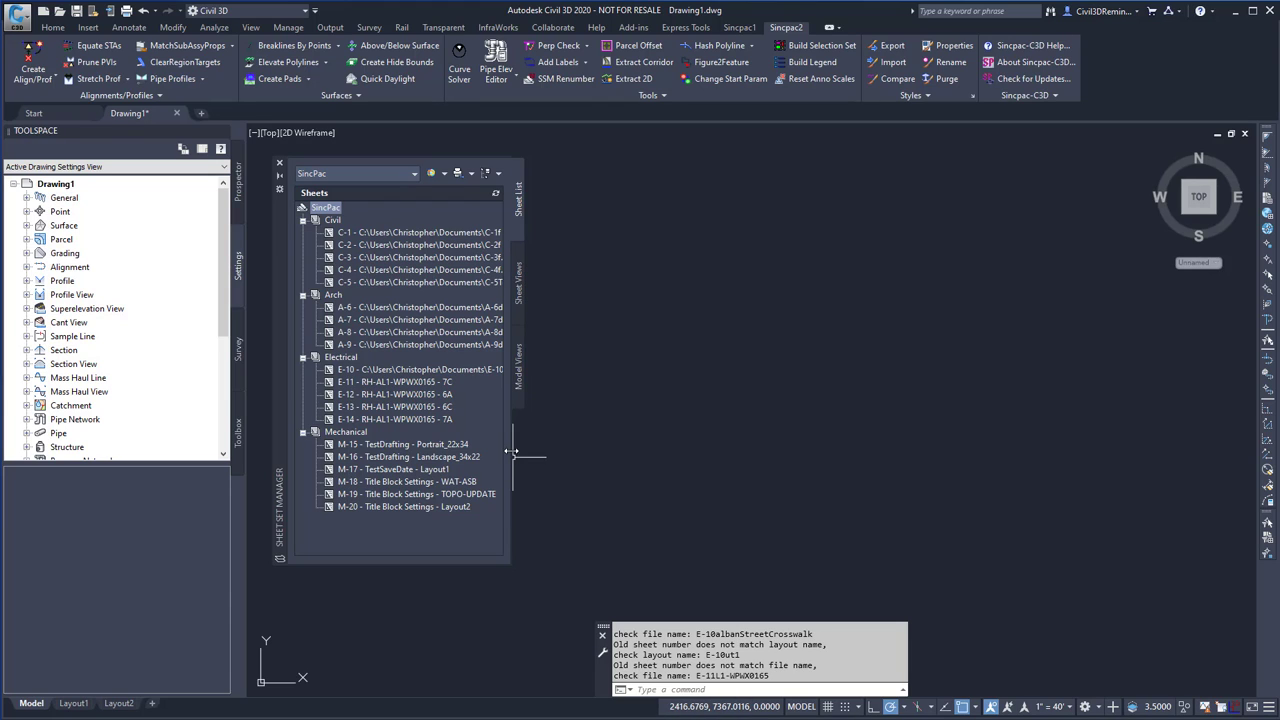
drag(511, 452, 712, 440)
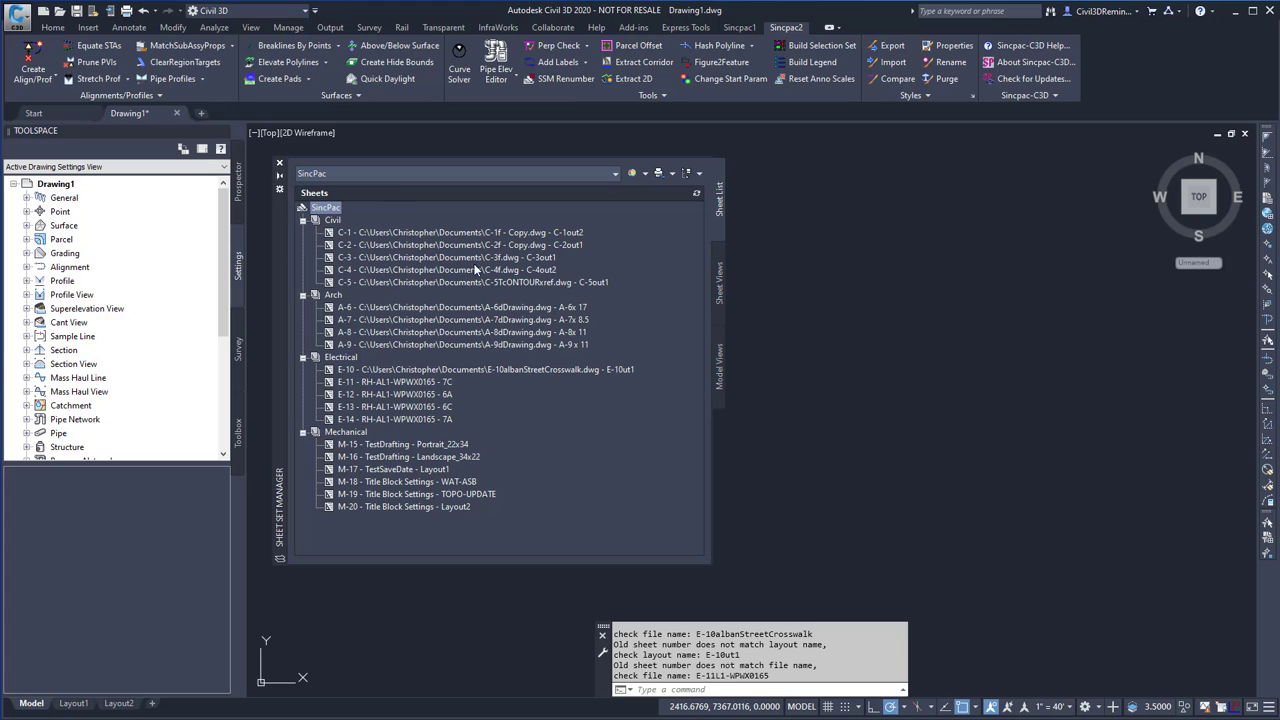
Try renumbering the SincPac sheet set again with the same rename settings, agreeing to rename the drawings that have several layouts
click(561, 80)
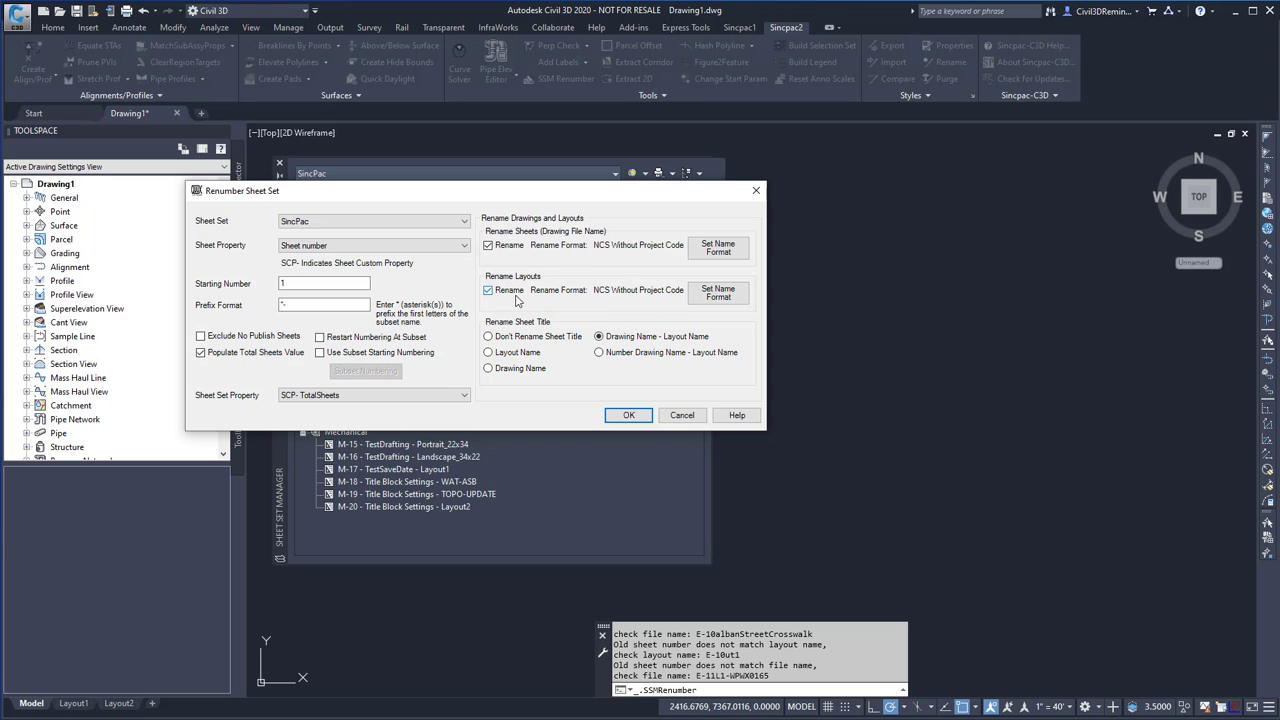
click(628, 415)
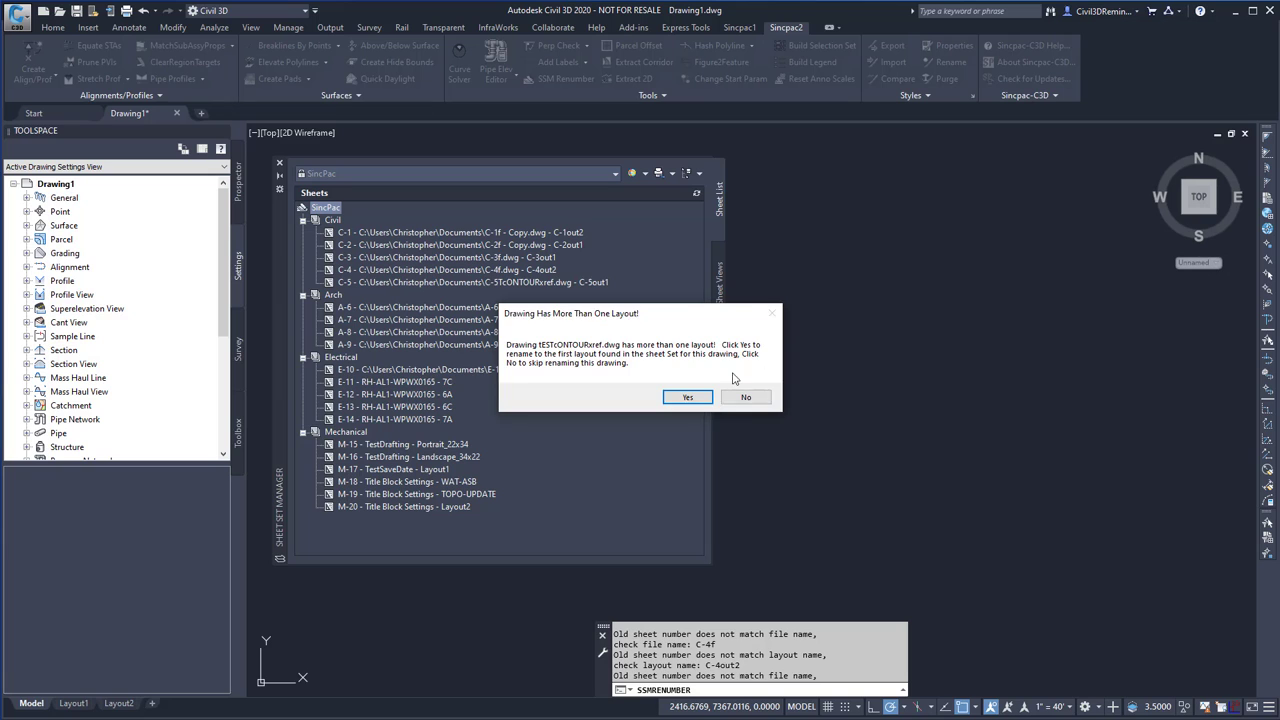
click(702, 397)
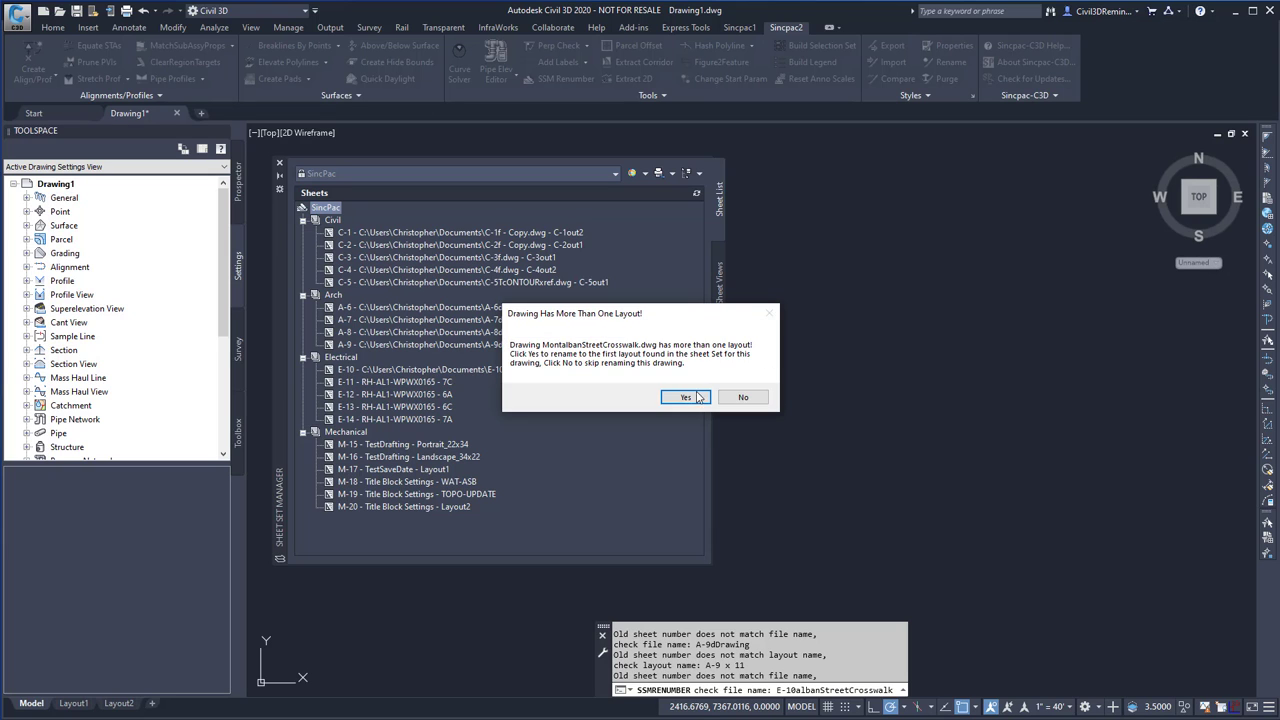
click(697, 397)
click(692, 397)
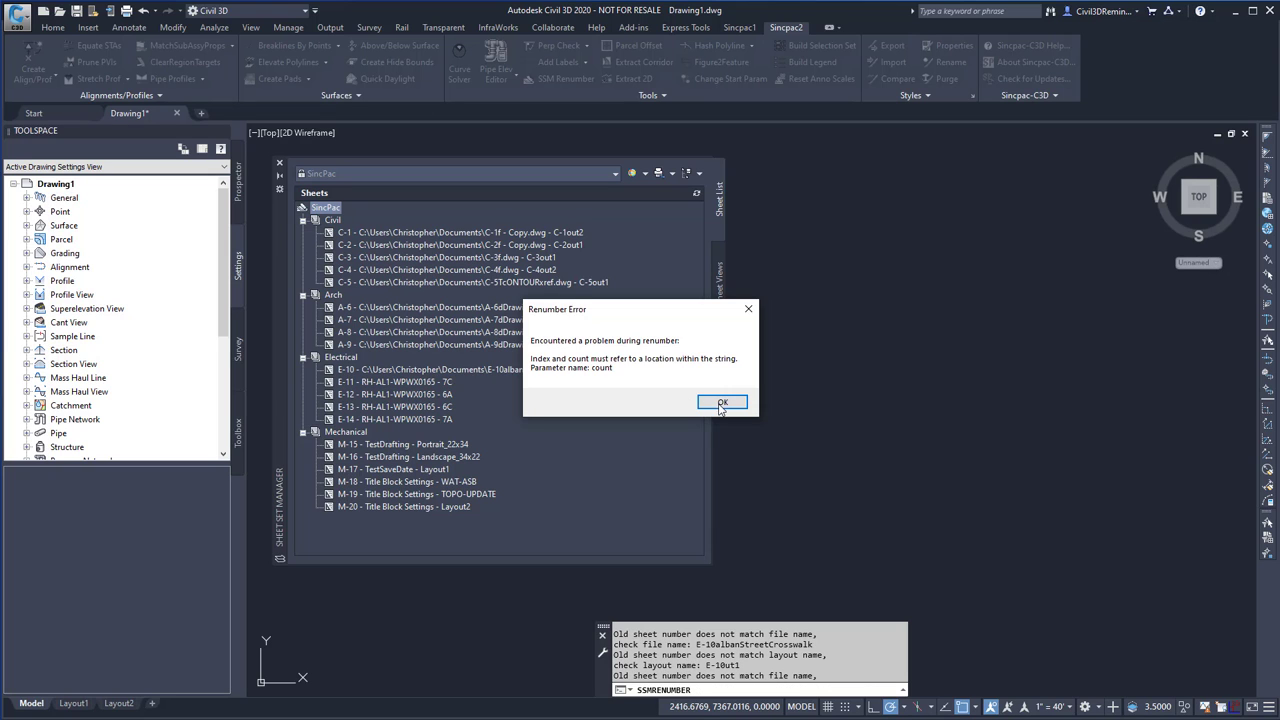